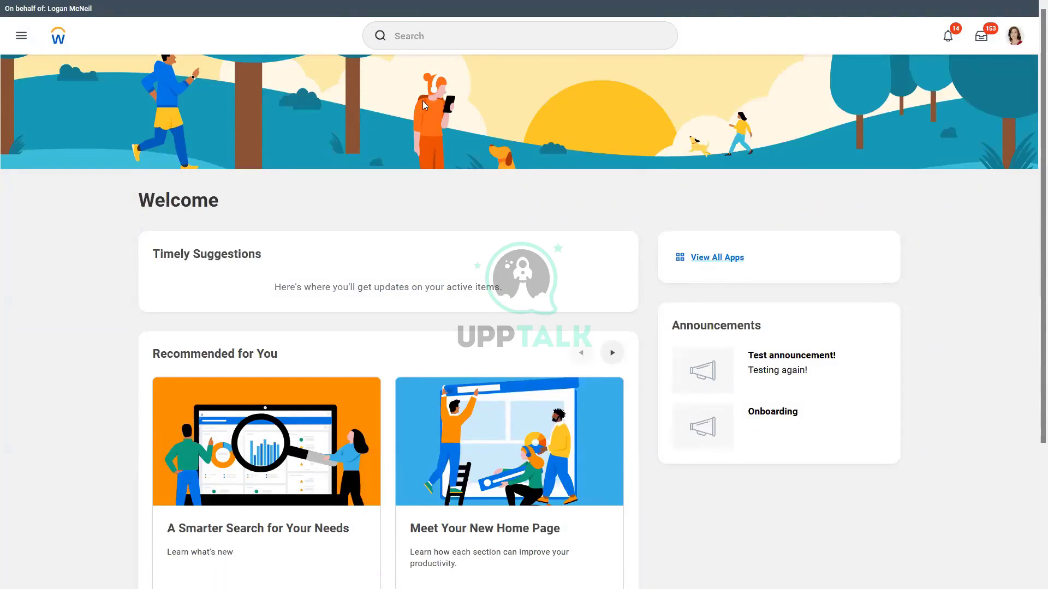
Step: Open the global search on the Workday home page to show recent searches
{"action": "left_click", "coordinate": [423, 36]}
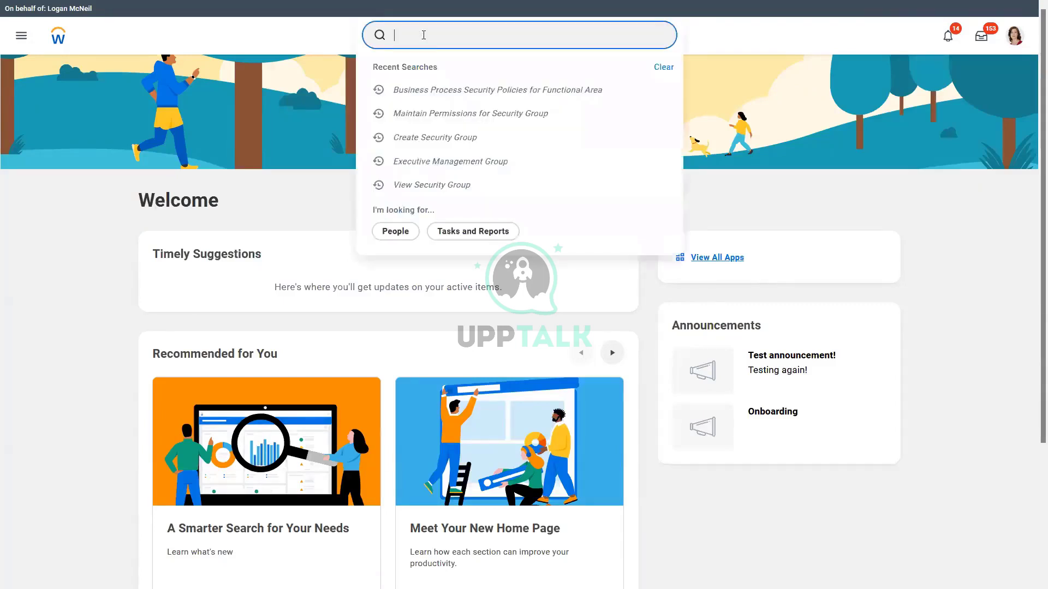
Step: Create Advanced report 'WW-Employee Details' on Workers for HCM Reporting, with Optimized for Performance off
{"action": "type", "text": "create cust report"}
{"action": "left_click", "coordinate": [445, 74]}
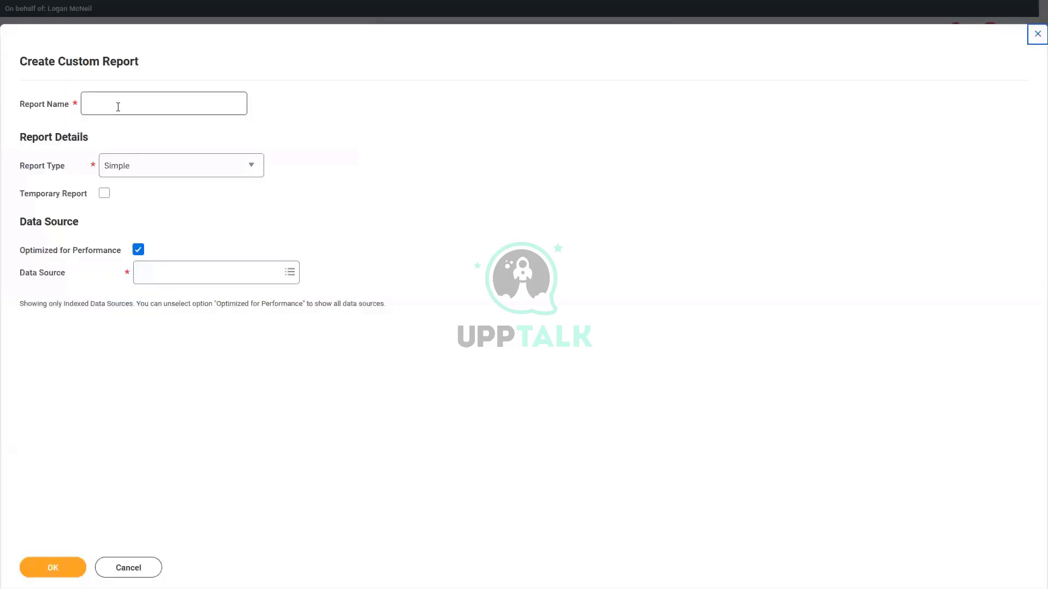
{"action": "type", "text": "WW"}
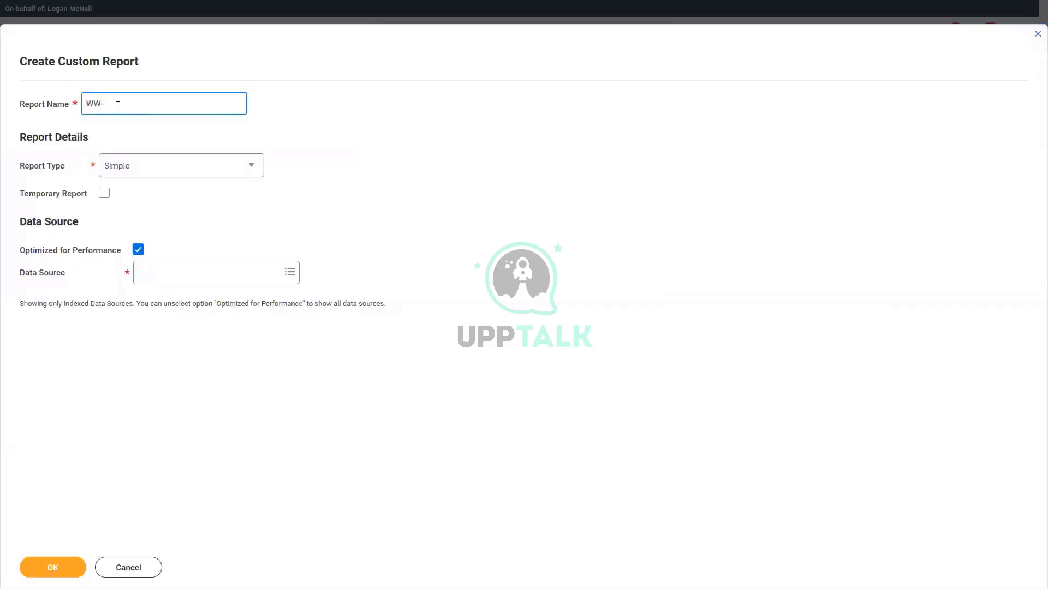
{"action": "type", "text": "-Employee Details"}
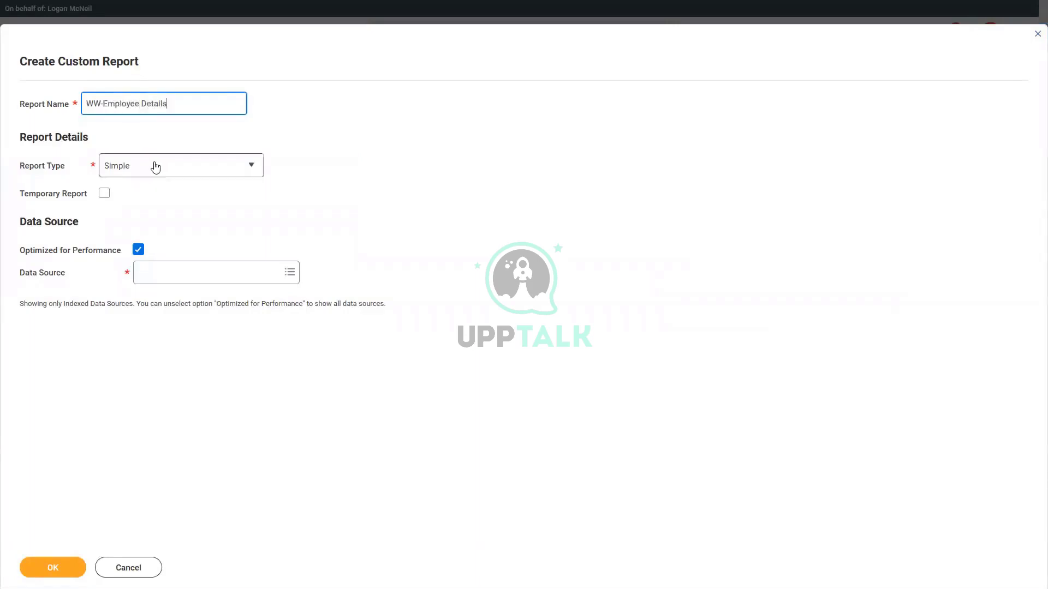
{"action": "left_click", "coordinate": [155, 167]}
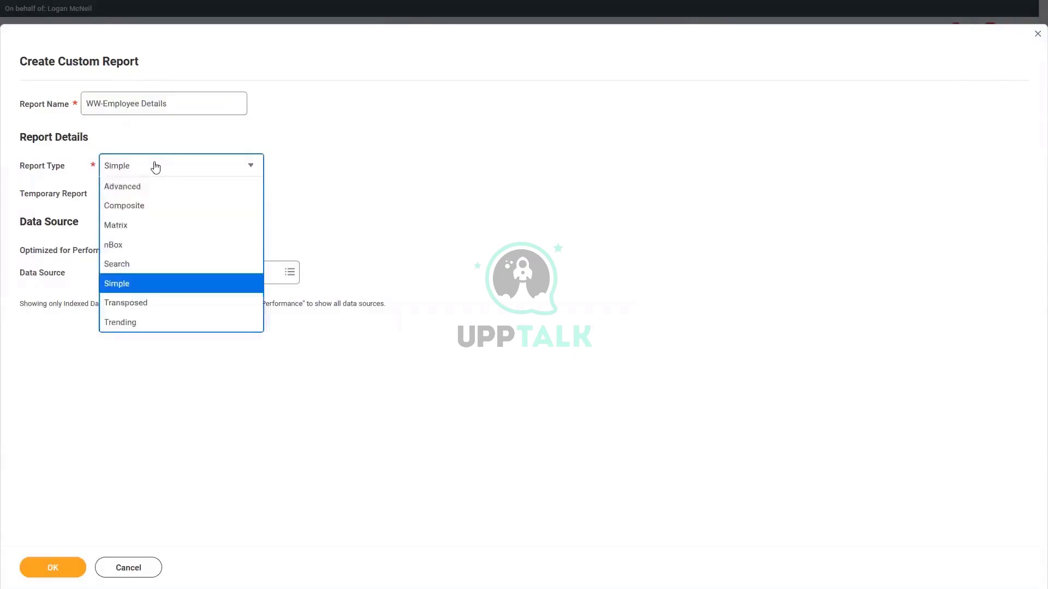
{"action": "left_click", "coordinate": [137, 208]}
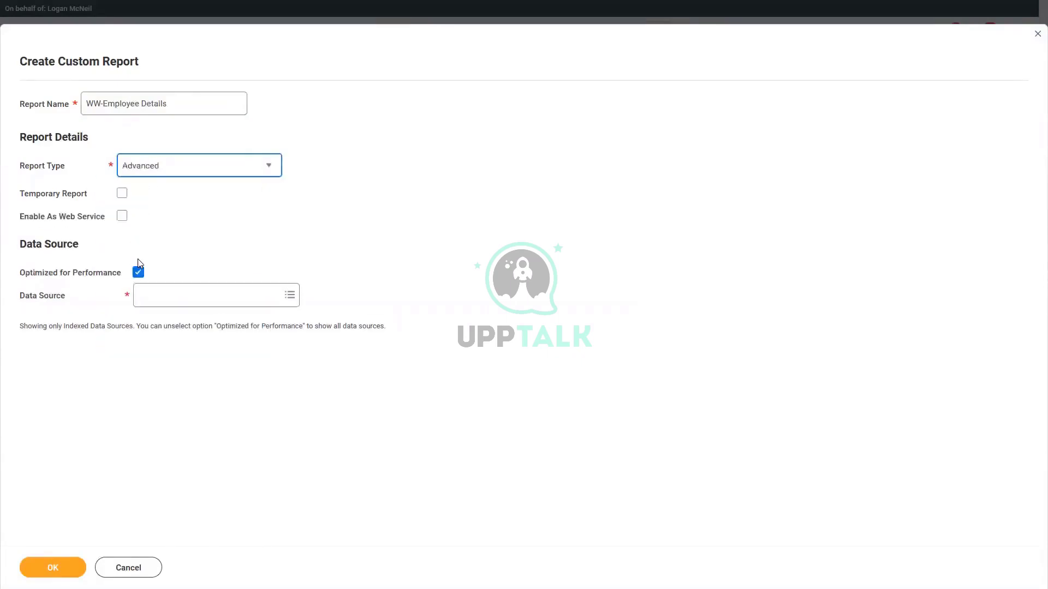
{"action": "left_click", "coordinate": [138, 273]}
{"action": "left_click", "coordinate": [171, 308]}
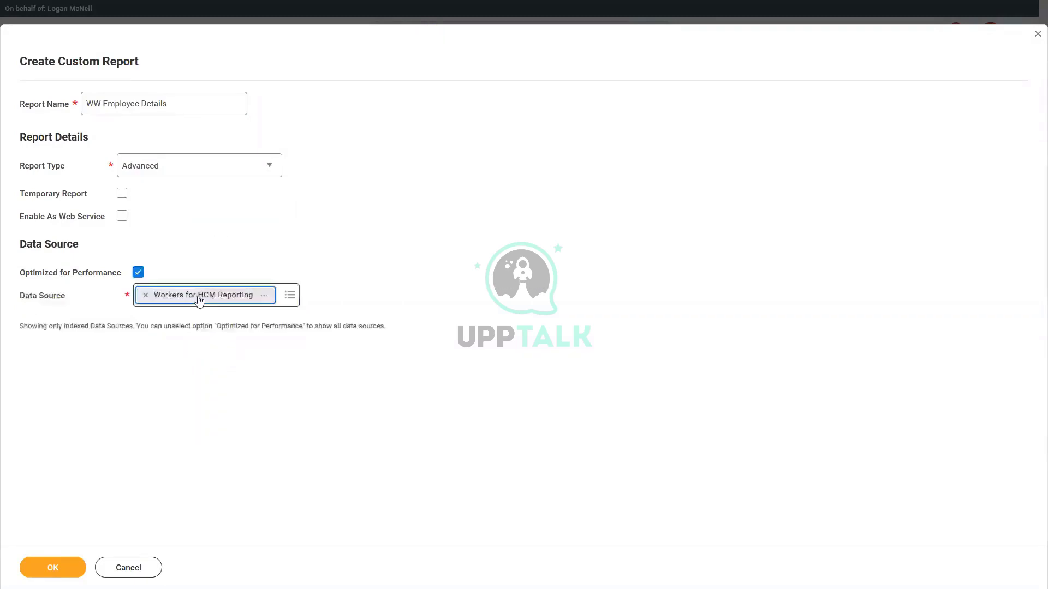
{"action": "left_click", "coordinate": [138, 272]}
{"action": "left_click", "coordinate": [75, 569]}
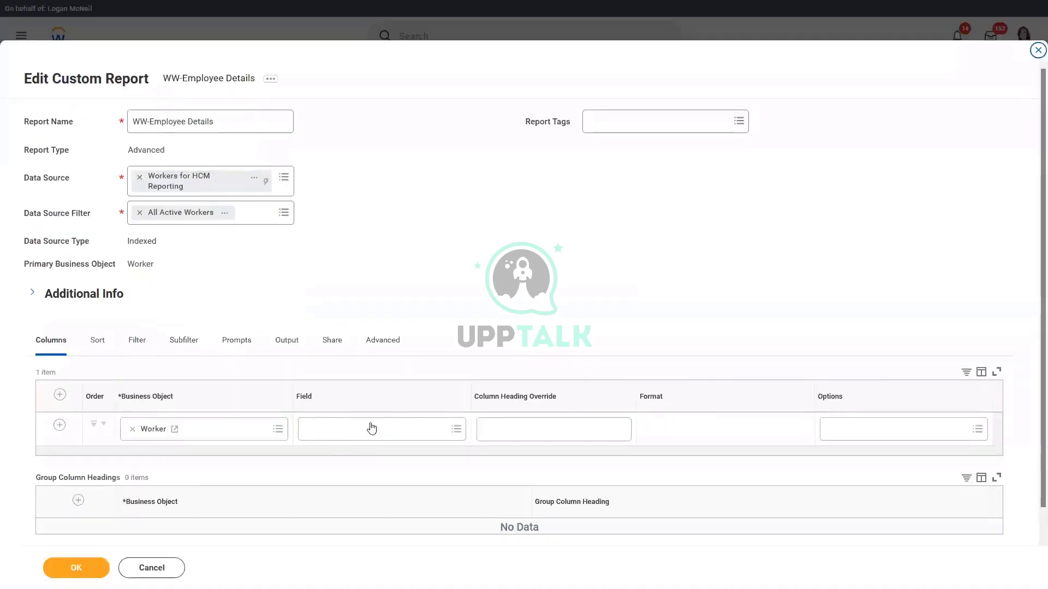
Step: Set the first two columns to Worker and Manager - Level 01, headed 'Manag'
{"action": "left_click", "coordinate": [372, 428]}
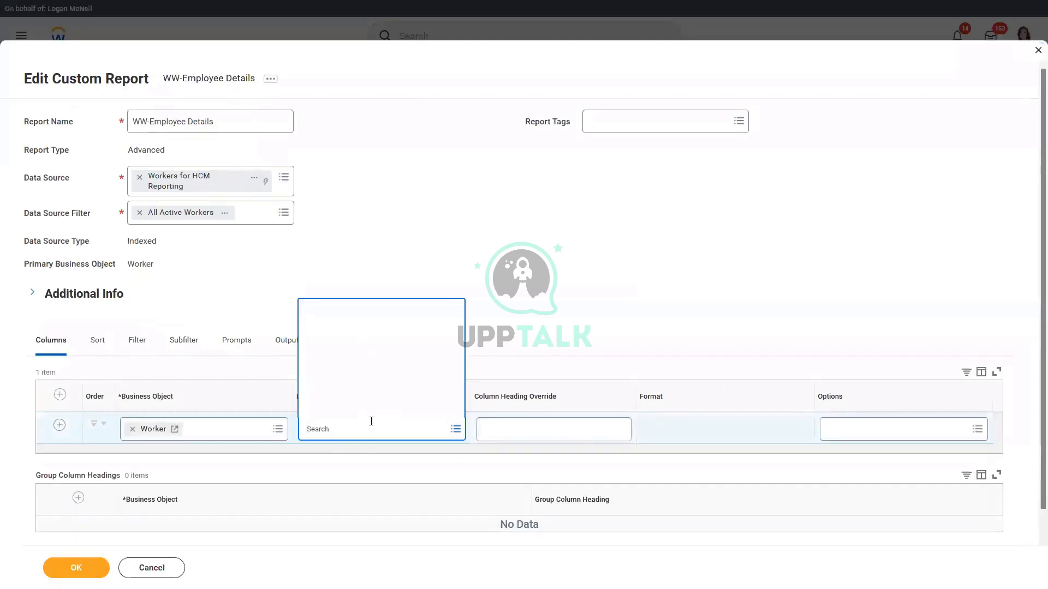
{"action": "type", "text": "Worker"}
{"action": "key", "text": "Return"}
{"action": "left_click", "coordinate": [333, 190]}
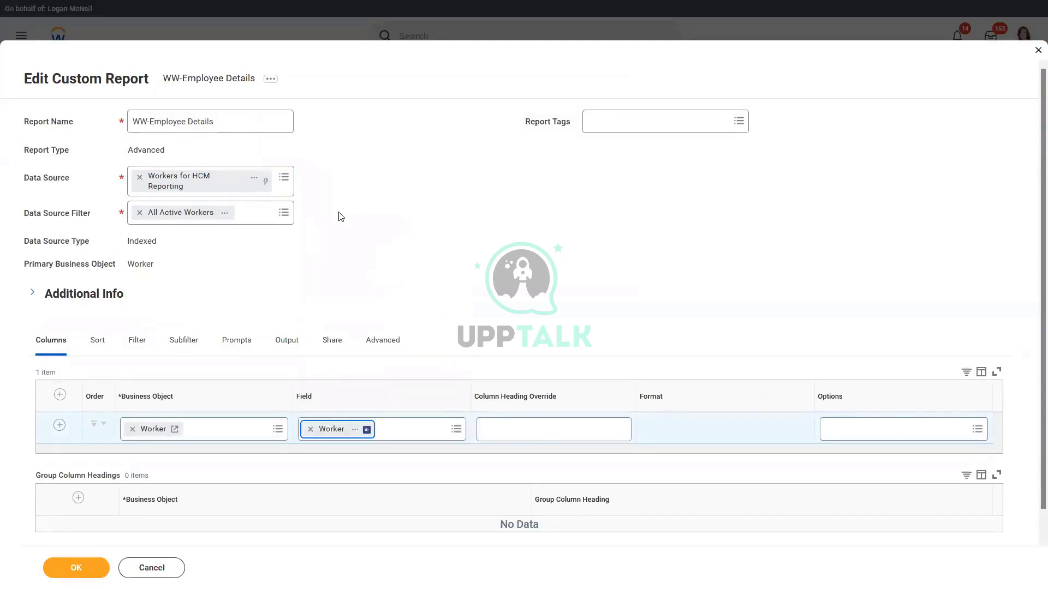
{"action": "left_click", "coordinate": [59, 426]}
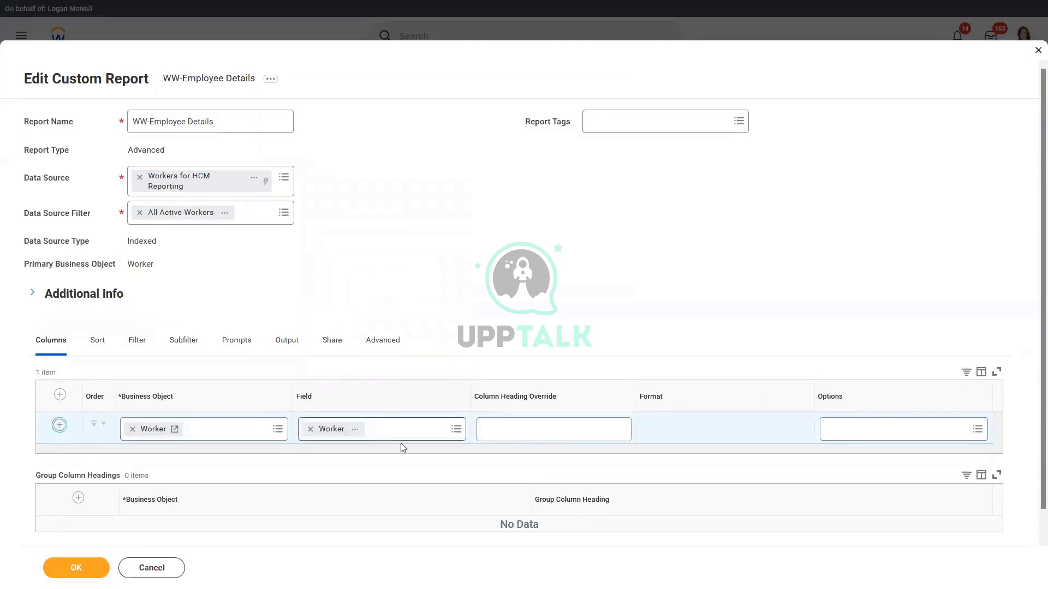
{"action": "left_click", "coordinate": [365, 465]}
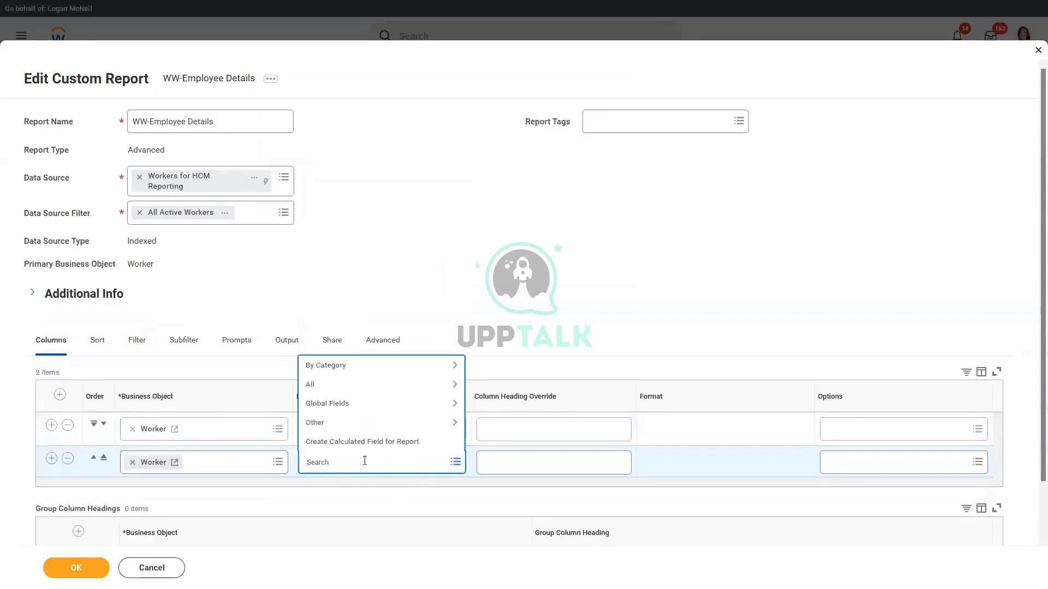
{"action": "type", "text": "Manager level 01"}
{"action": "key", "text": "Return"}
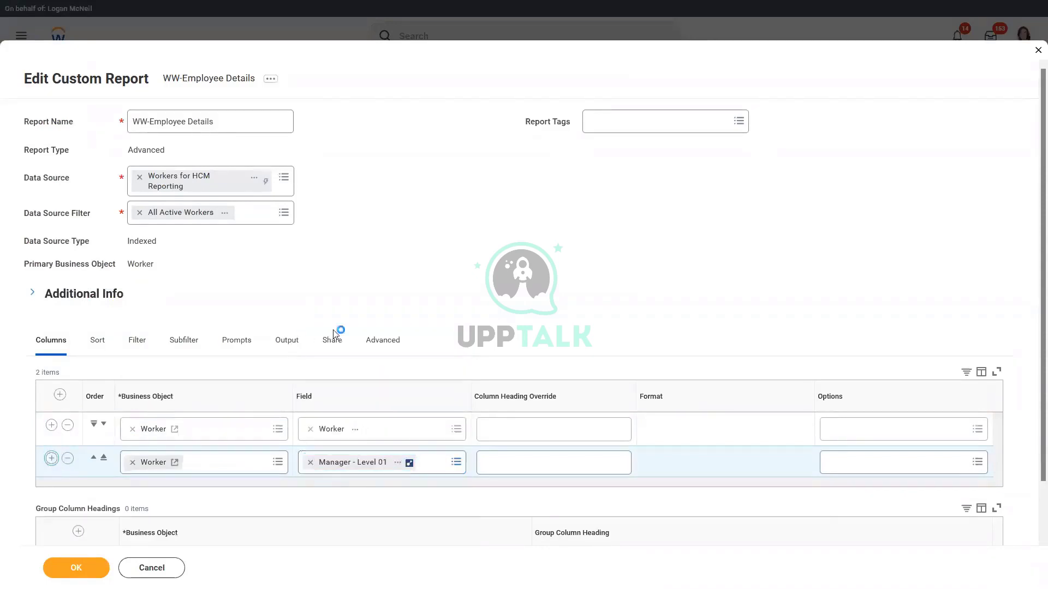
{"action": "left_click", "coordinate": [528, 466]}
{"action": "key", "text": "Return"}
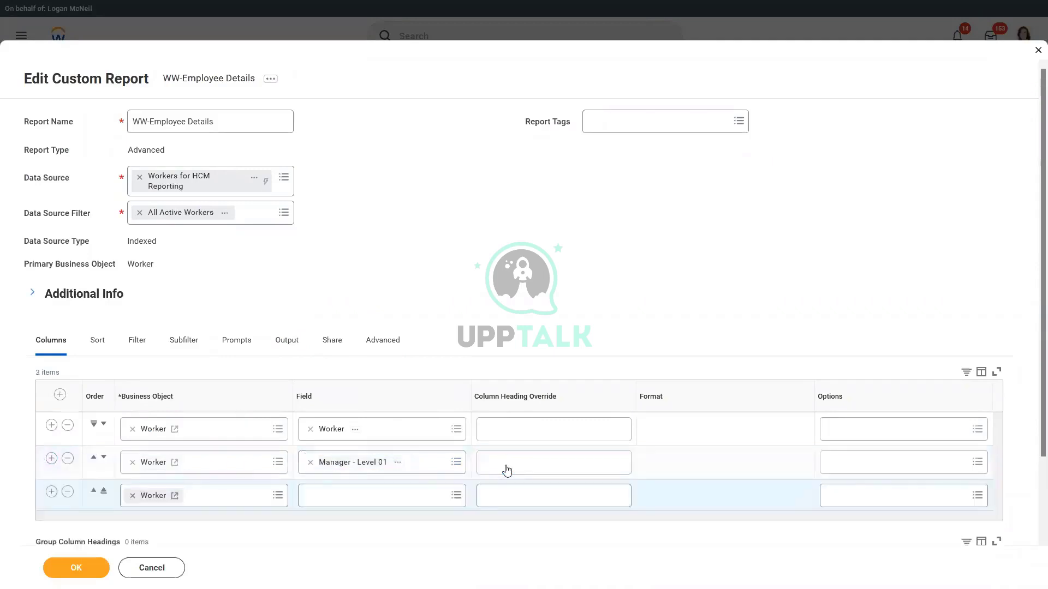
{"action": "left_click", "coordinate": [514, 461]}
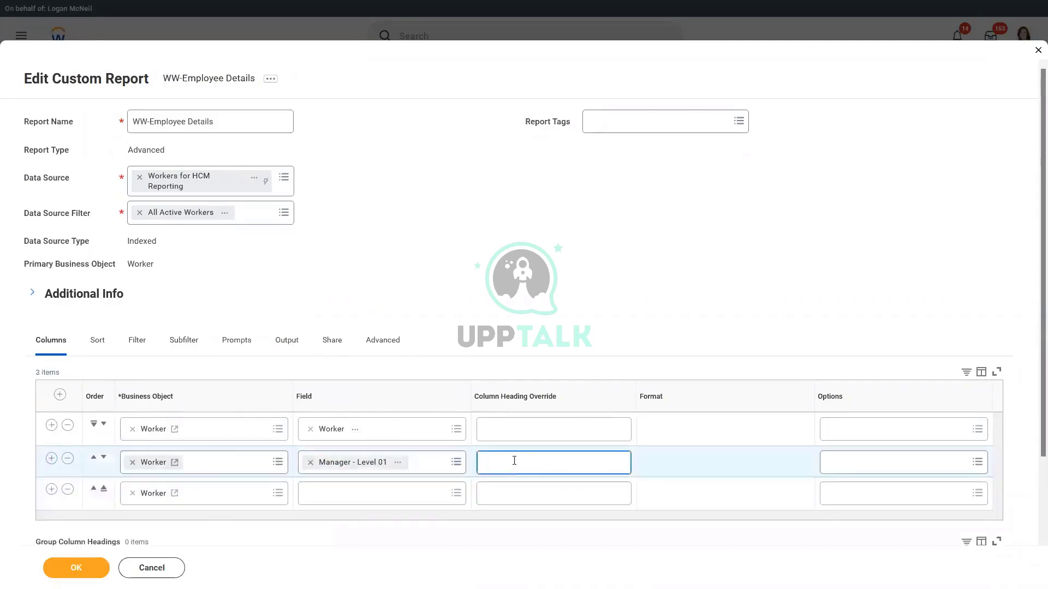
{"action": "type", "text": "Manager"}
Step: Add Location - Primary Position (heading 'Loc') and Job Profile as columns three and four
{"action": "left_click", "coordinate": [309, 494]}
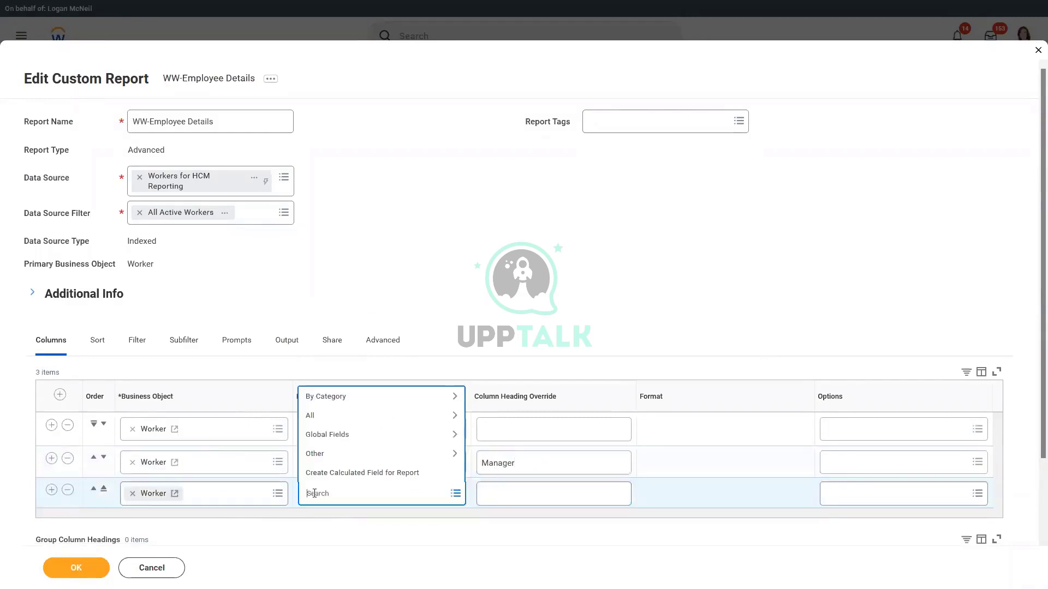
{"action": "type", "text": "location primary pos"}
{"action": "key", "text": "Return"}
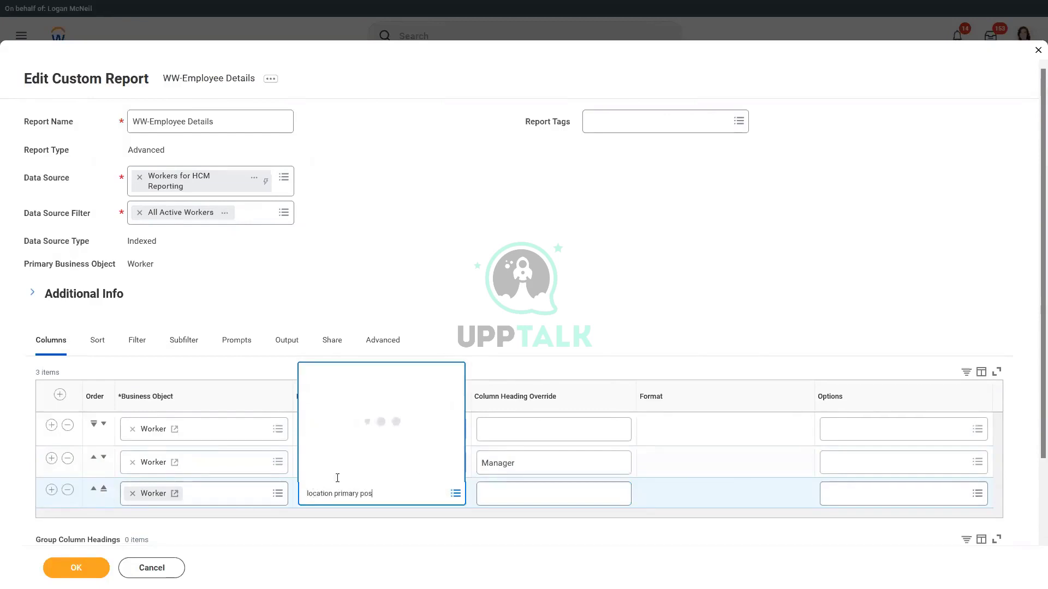
{"action": "left_click", "coordinate": [377, 449]}
{"action": "left_click", "coordinate": [509, 495]}
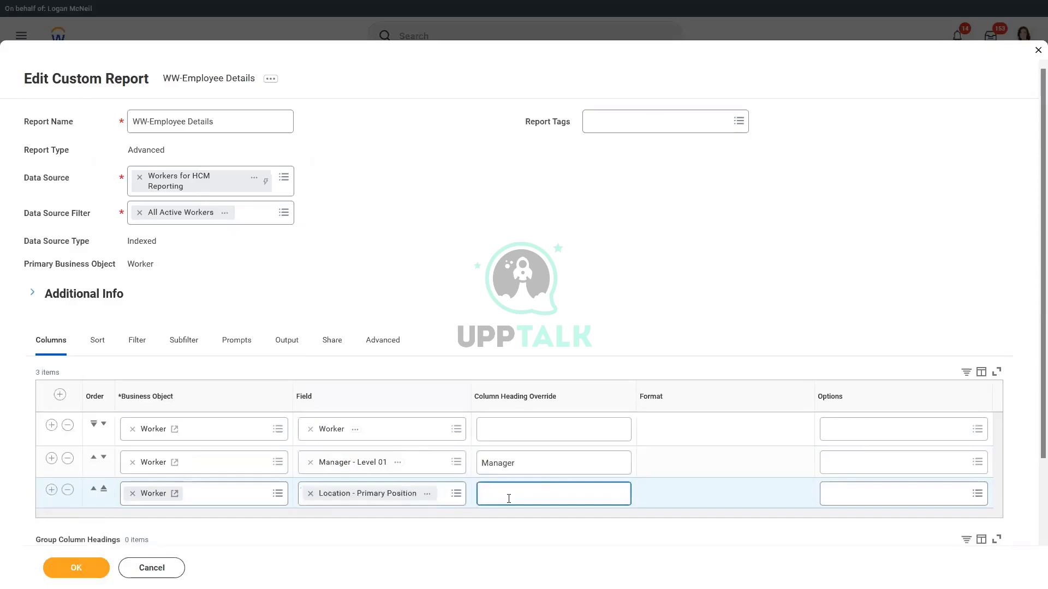
{"action": "type", "text": "Location"}
{"action": "left_click", "coordinate": [51, 490]}
{"action": "scroll", "coordinate": [263, 408], "scroll_direction": "down", "scroll_amount": 2}
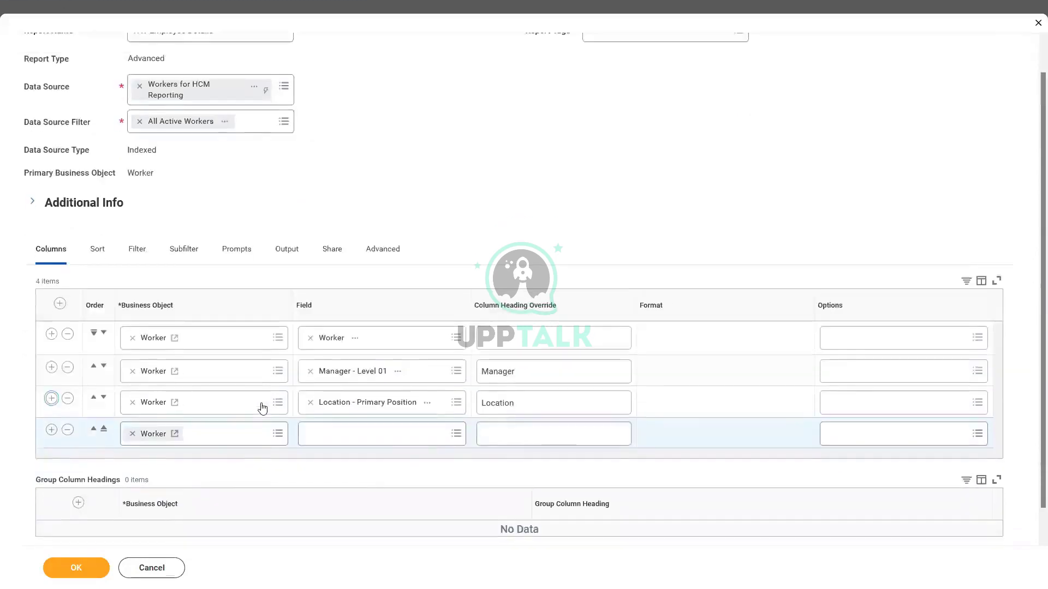
{"action": "scroll", "coordinate": [263, 407], "scroll_direction": "down", "scroll_amount": 1}
{"action": "left_click", "coordinate": [337, 400]}
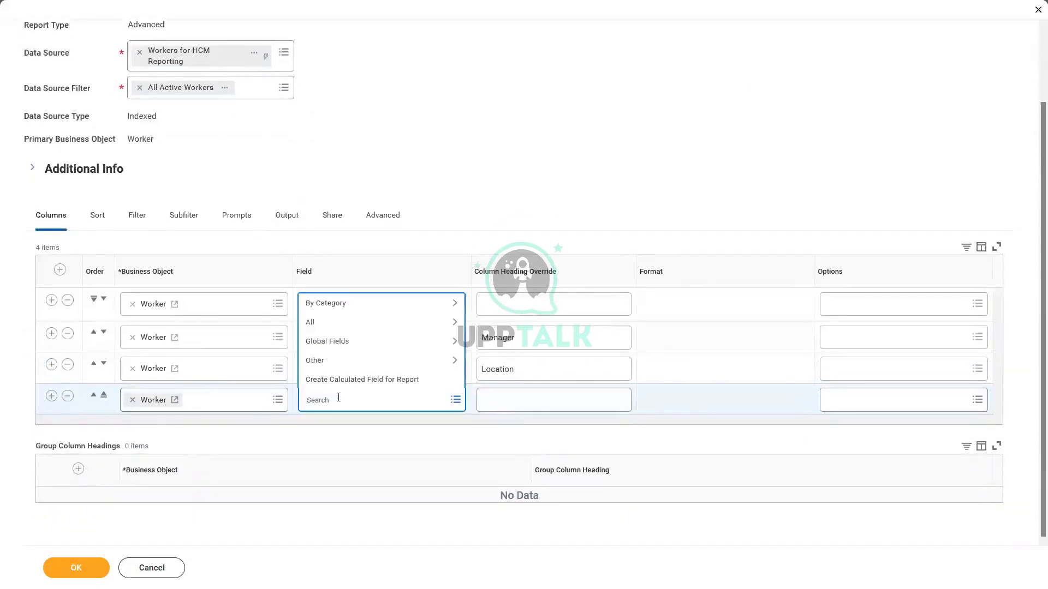
{"action": "type", "text": "Job Profile"}
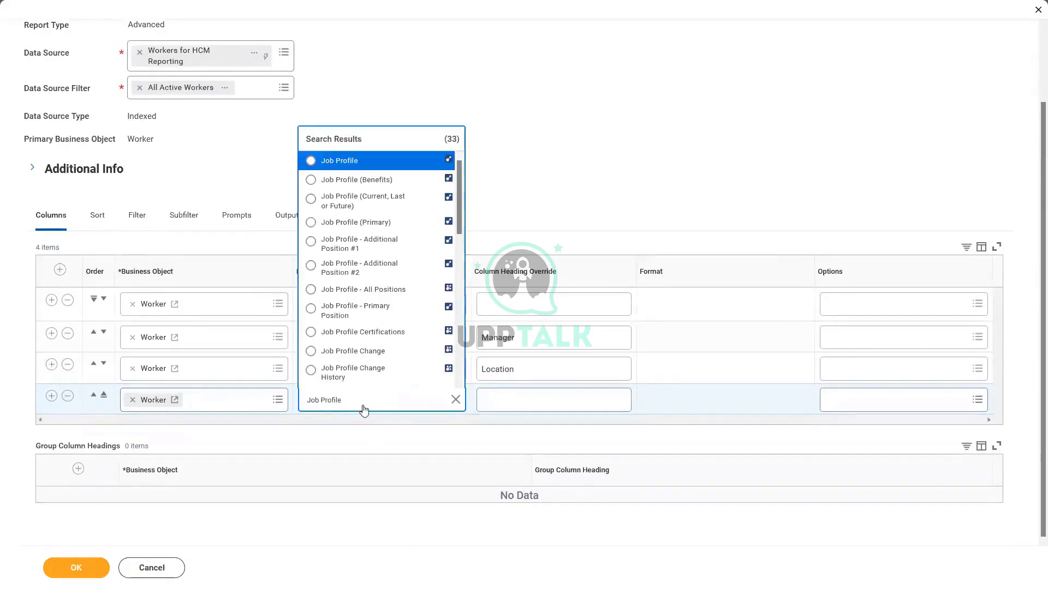
{"action": "left_click", "coordinate": [343, 159]}
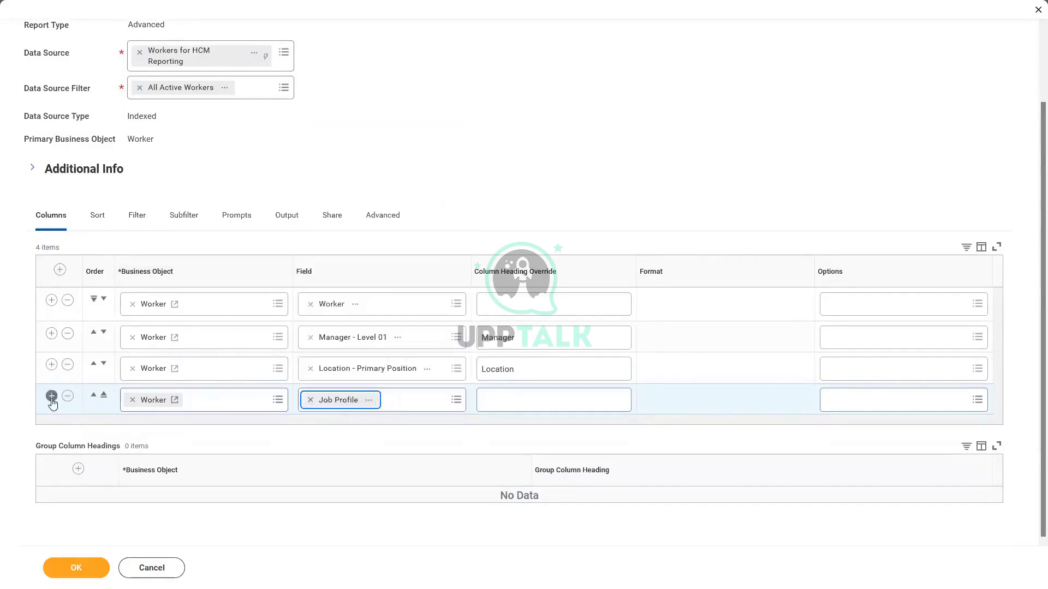
Step: Add Compensation Grade and Length of Service - Worker as the fifth and sixth columns
{"action": "left_click", "coordinate": [51, 395]}
{"action": "left_click", "coordinate": [354, 431]}
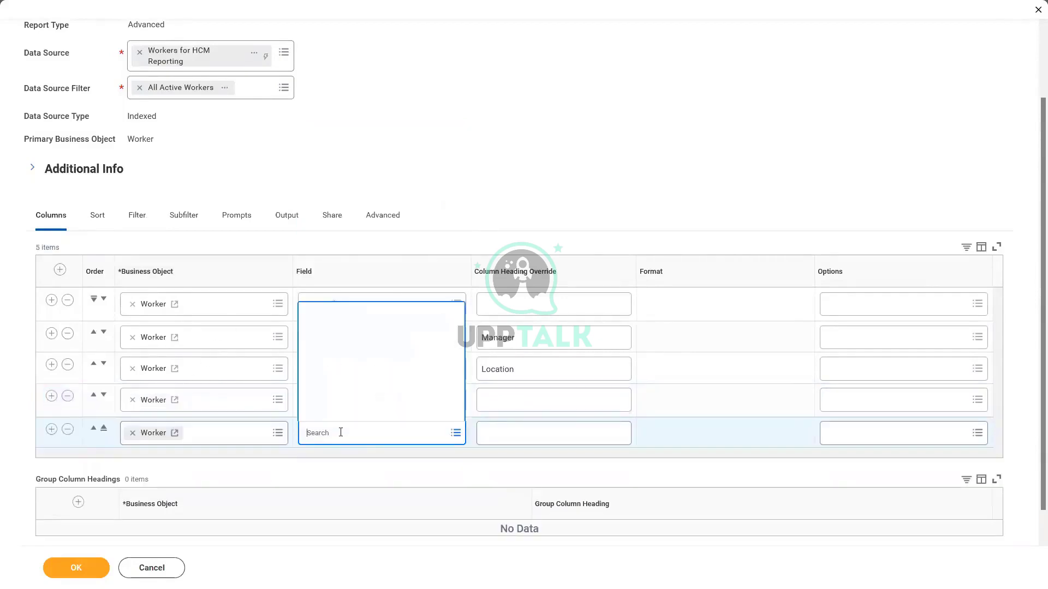
{"action": "type", "text": "Compensation grade"}
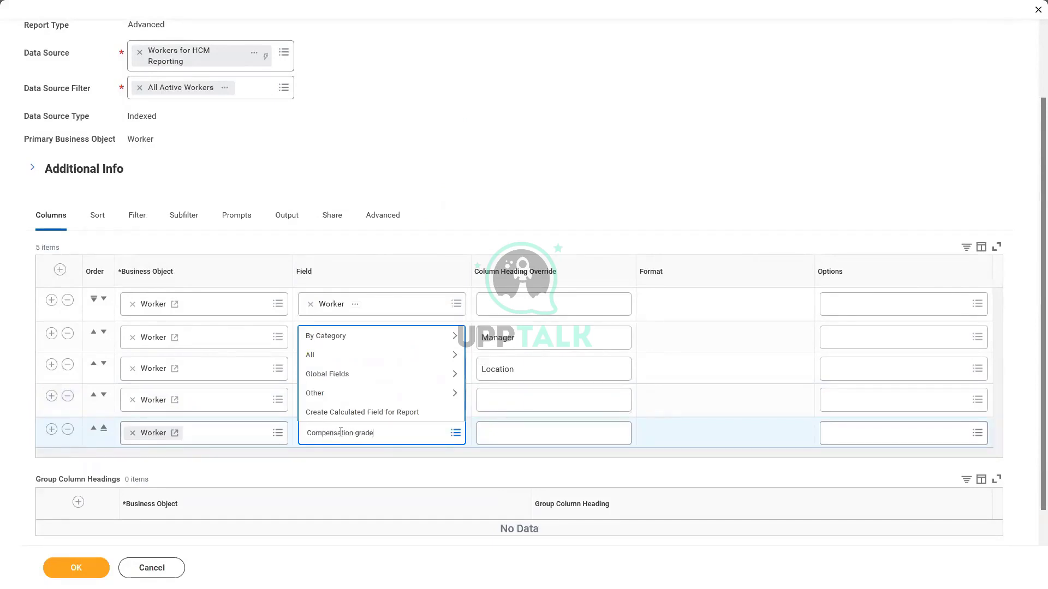
{"action": "key", "text": "Return"}
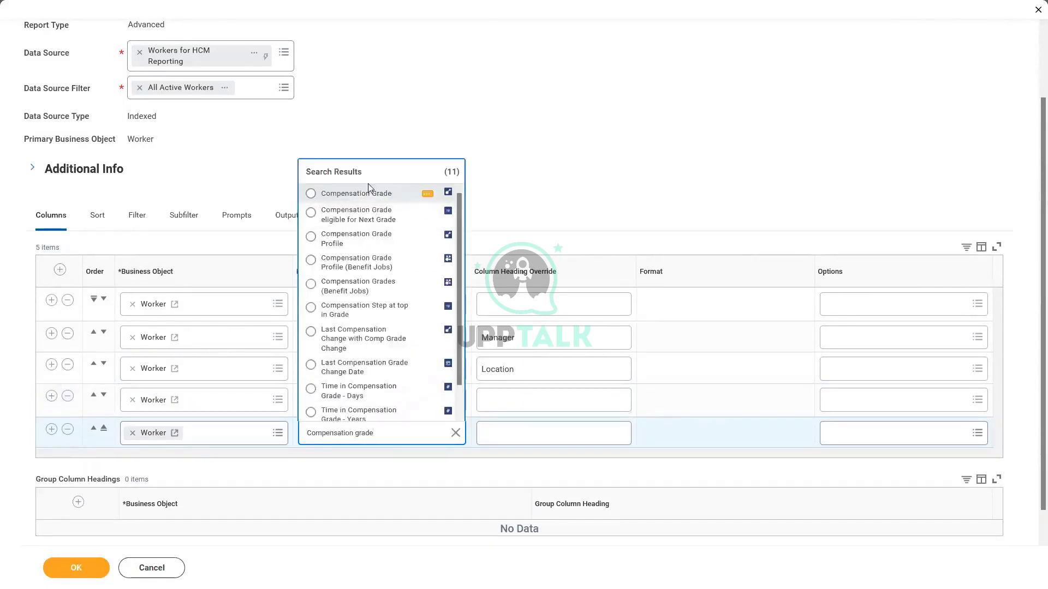
{"action": "left_click", "coordinate": [360, 194]}
{"action": "left_click", "coordinate": [51, 429]}
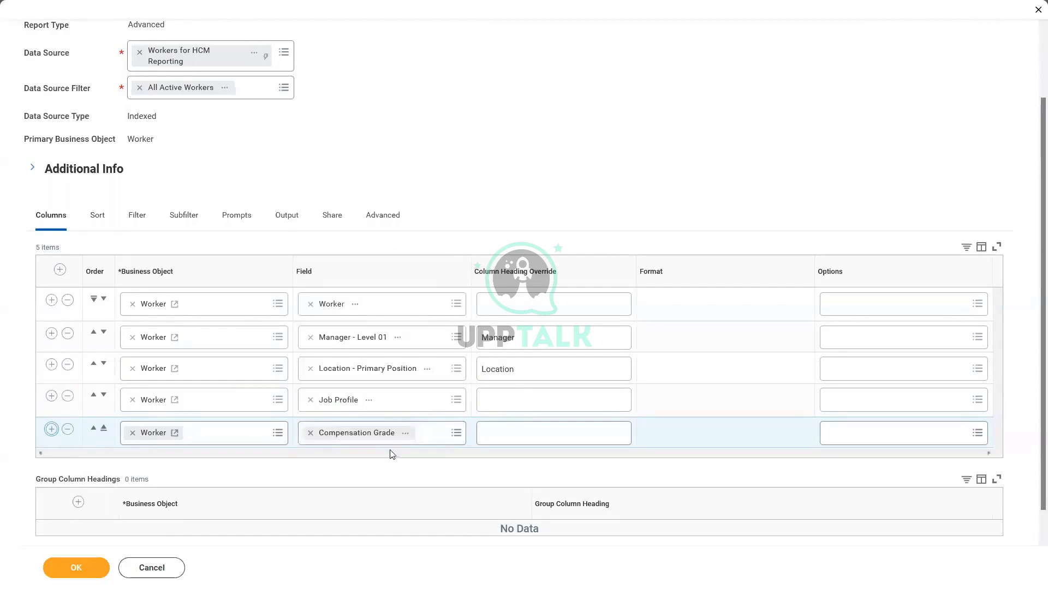
{"action": "left_click", "coordinate": [346, 470]}
{"action": "type", "text": "len"}
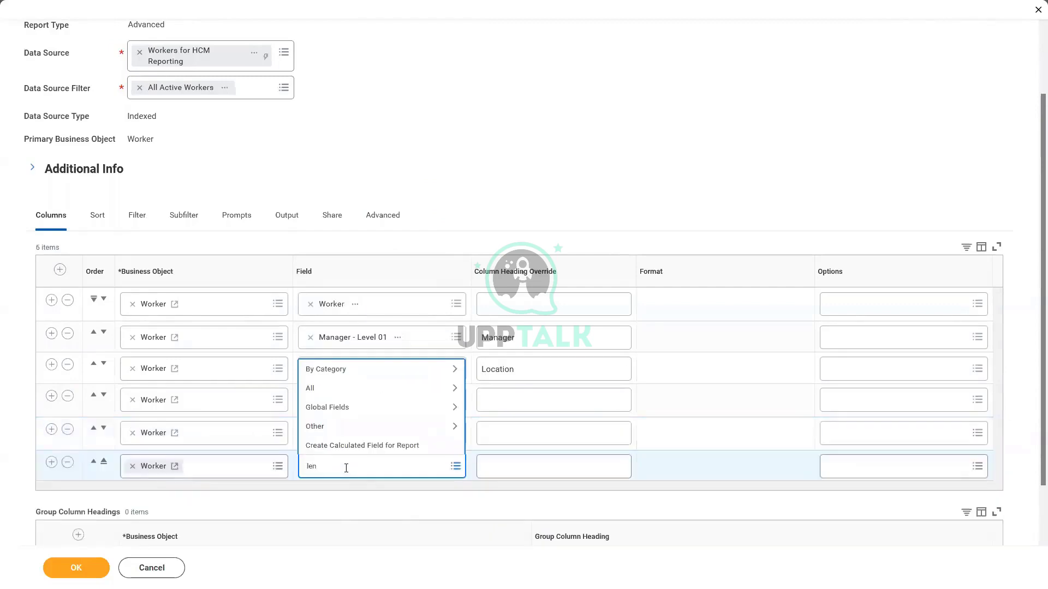
{"action": "type", "text": "gth of service worker"}
{"action": "key", "text": "Return"}
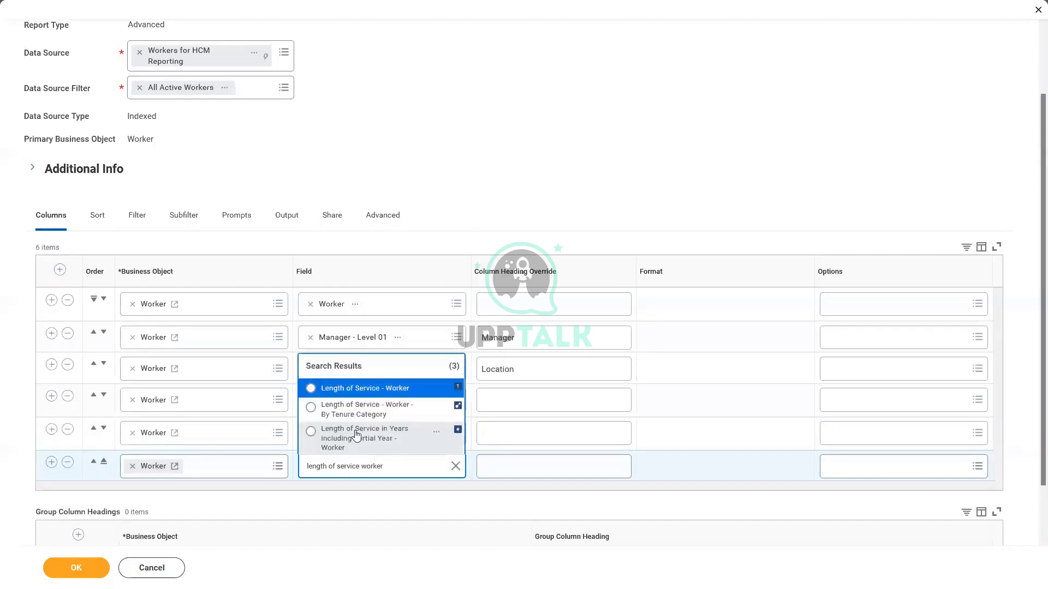
{"action": "left_click", "coordinate": [382, 388]}
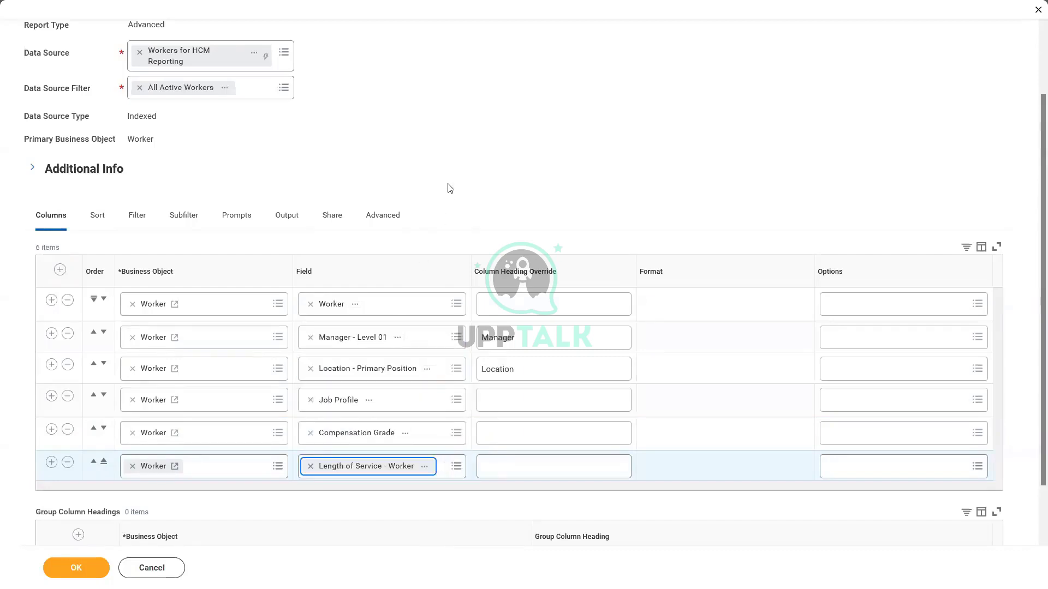
{"action": "left_click", "coordinate": [385, 217]}
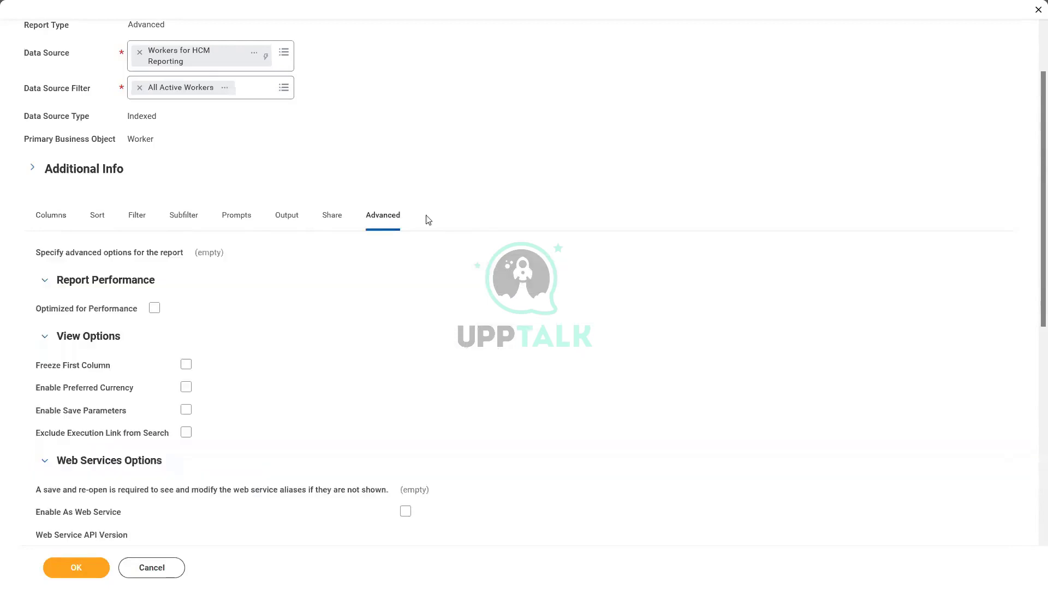
Step: Tick Enable As Web Service, keeping API version v38.0 and the generated namespace
{"action": "scroll", "coordinate": [368, 346], "scroll_direction": "down", "scroll_amount": 3}
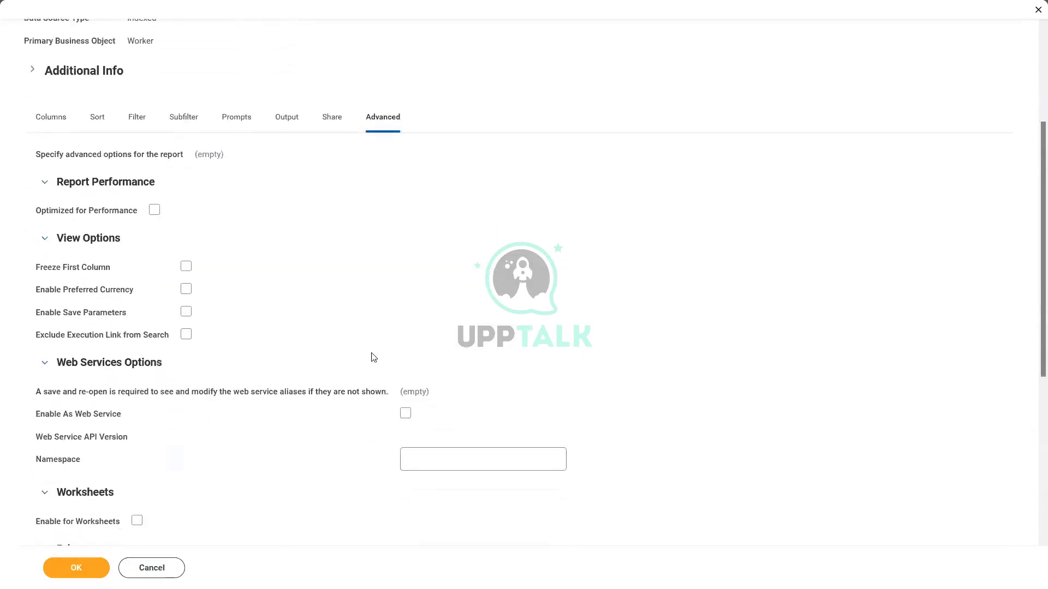
{"action": "left_click", "coordinate": [405, 413]}
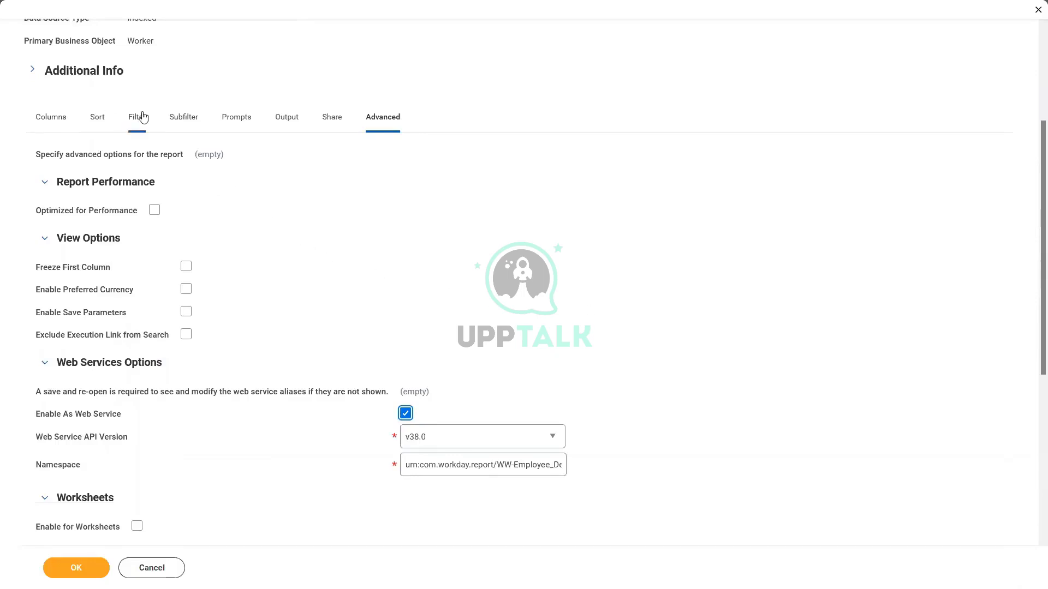
Step: Populate prompt defaults and give Contingent Worker Type the defaults Consultant, Contractor and Vendor
{"action": "left_click", "coordinate": [224, 119]}
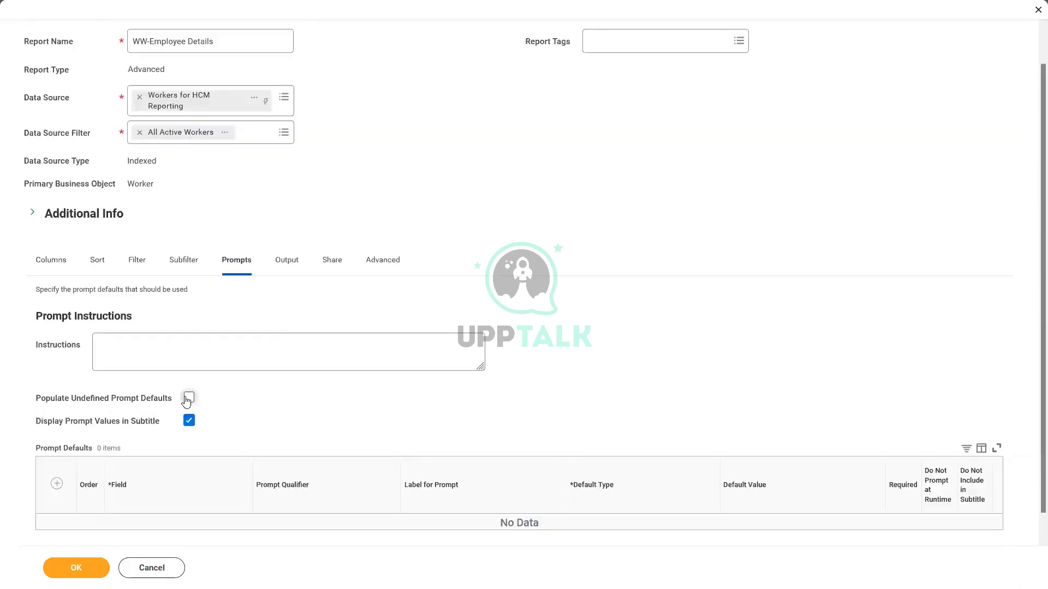
{"action": "left_click", "coordinate": [189, 398]}
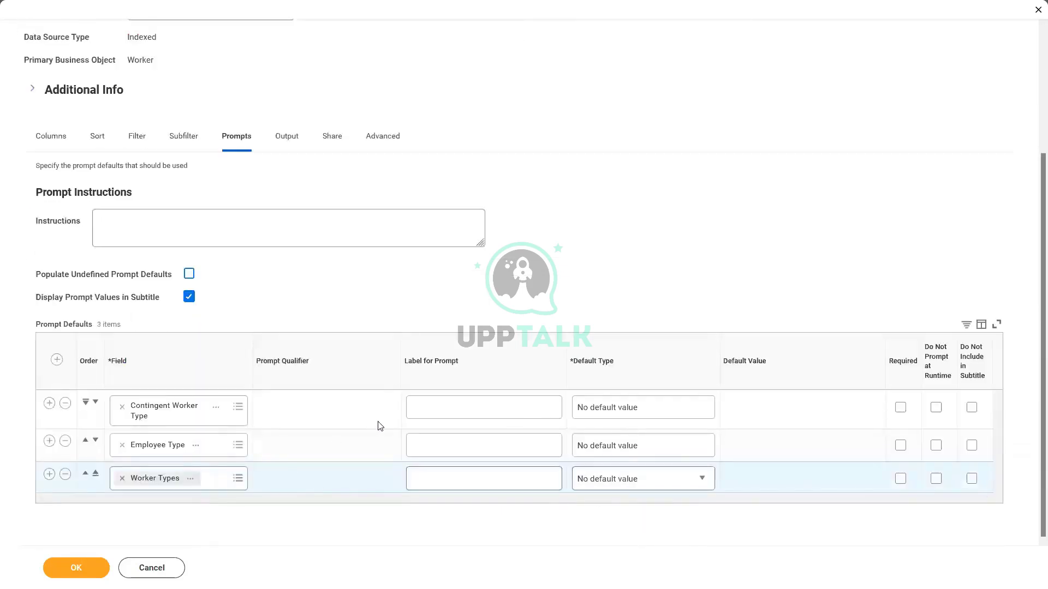
{"action": "left_click", "coordinate": [674, 411]}
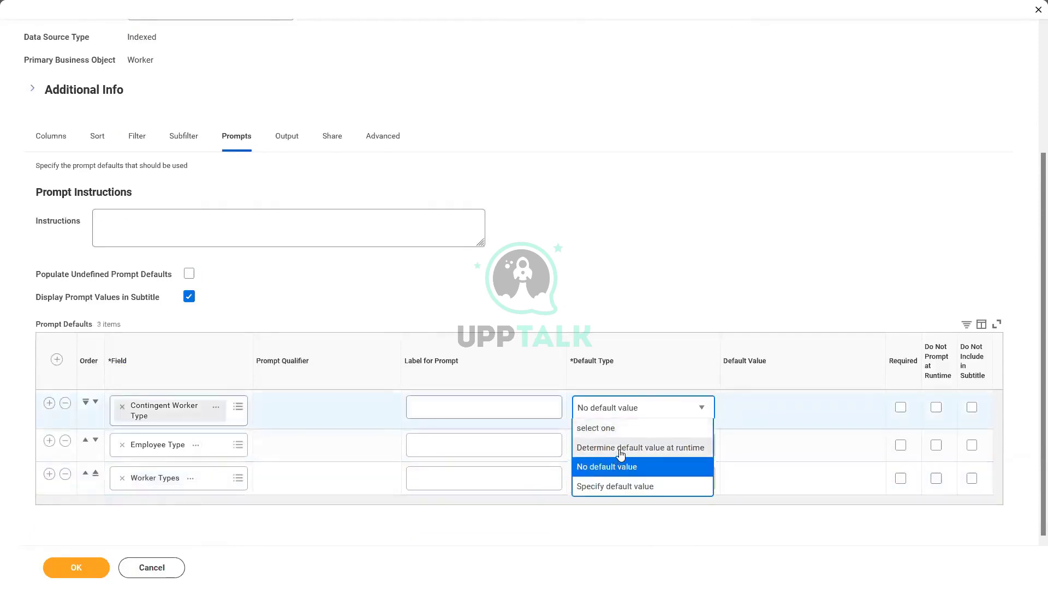
{"action": "left_click", "coordinate": [609, 486]}
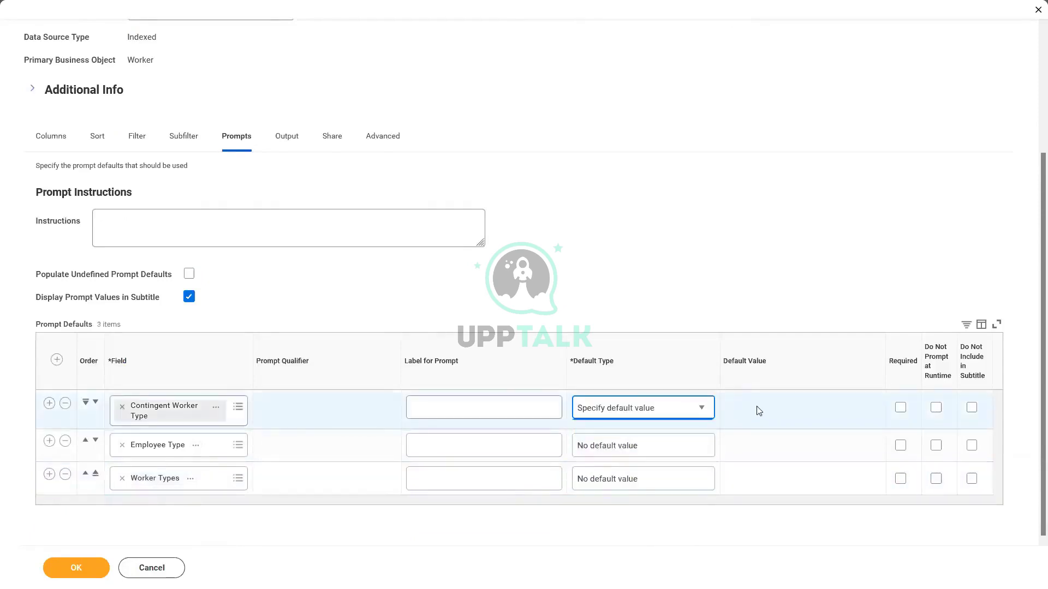
{"action": "left_click", "coordinate": [781, 411]}
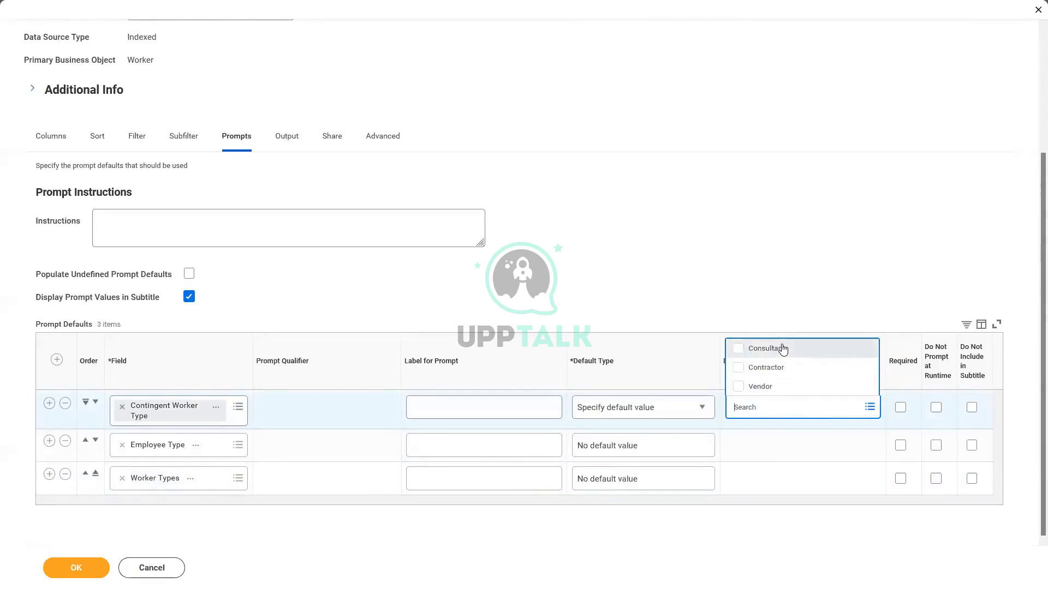
{"action": "left_click", "coordinate": [783, 348]}
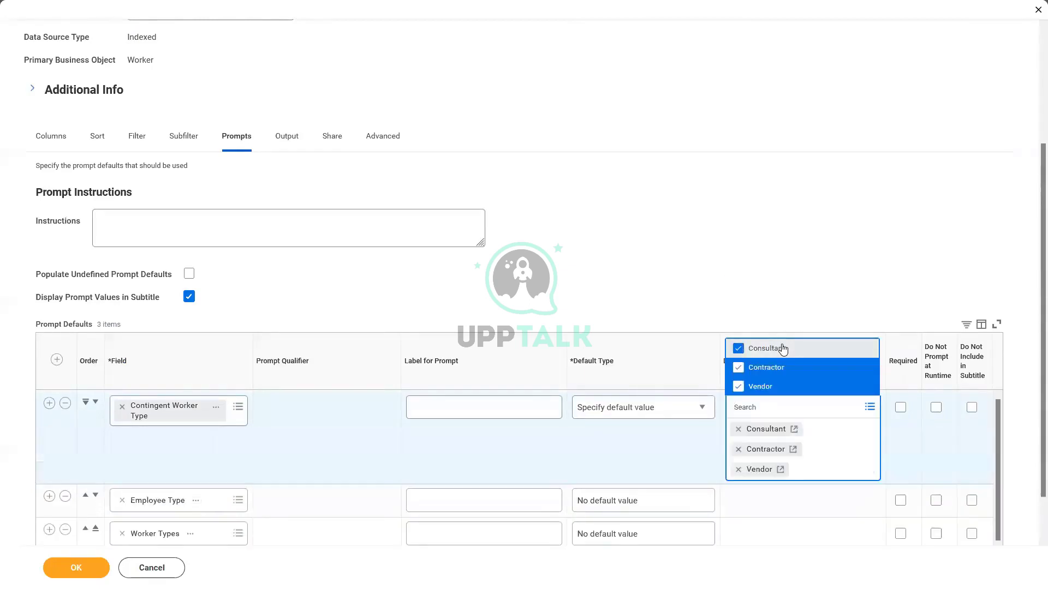
{"action": "left_click", "coordinate": [783, 301]}
Step: Give Employee Type a specified default of all employee types
{"action": "scroll", "coordinate": [783, 300], "scroll_direction": "down", "scroll_amount": 1}
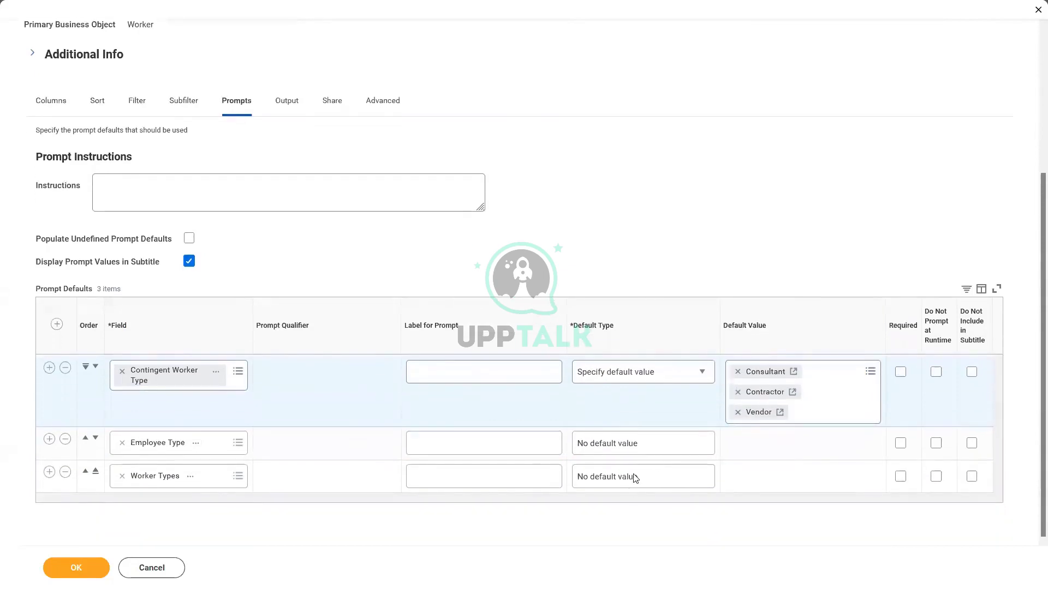
{"action": "left_click", "coordinate": [670, 449]}
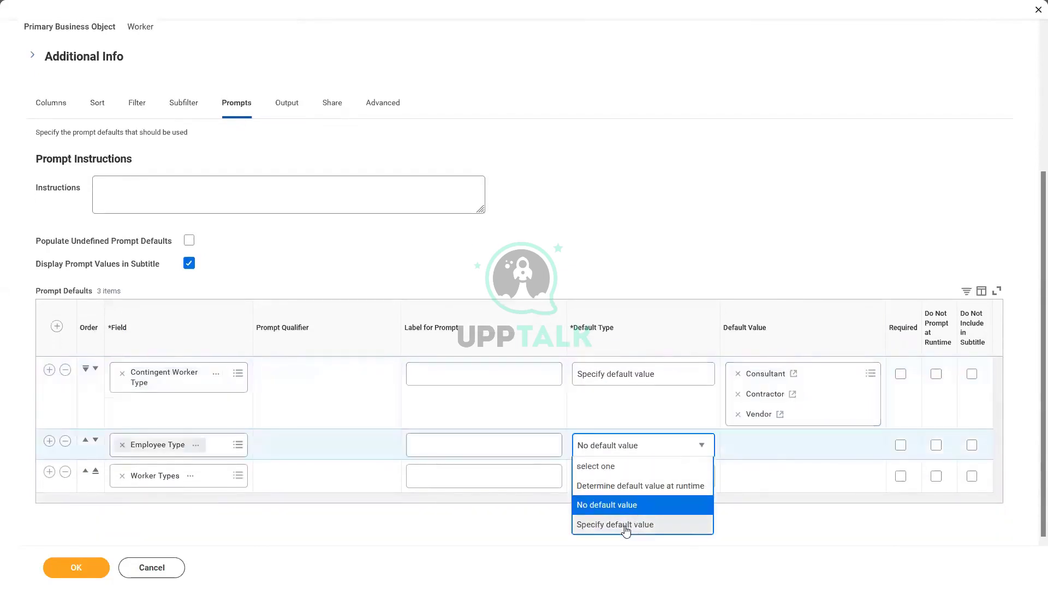
{"action": "left_click", "coordinate": [638, 487]}
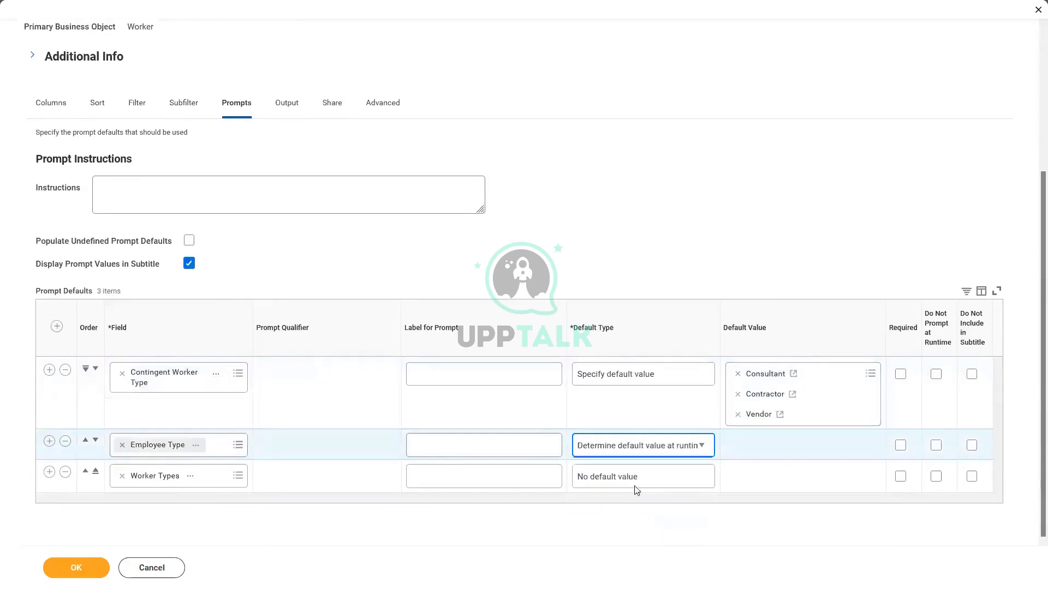
{"action": "left_click", "coordinate": [643, 445]}
{"action": "left_click", "coordinate": [625, 525]}
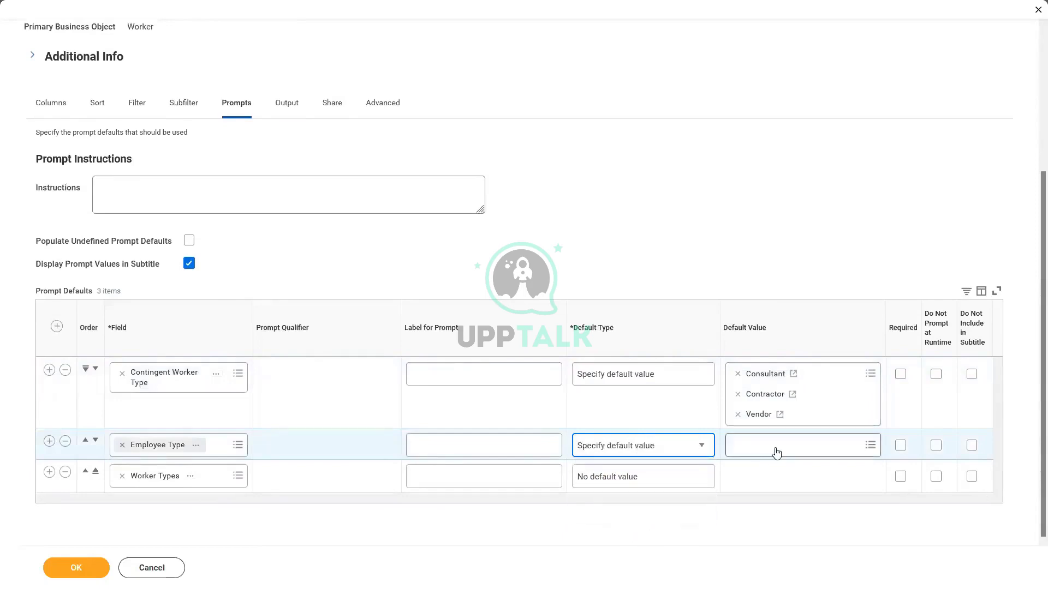
{"action": "left_click", "coordinate": [779, 444]}
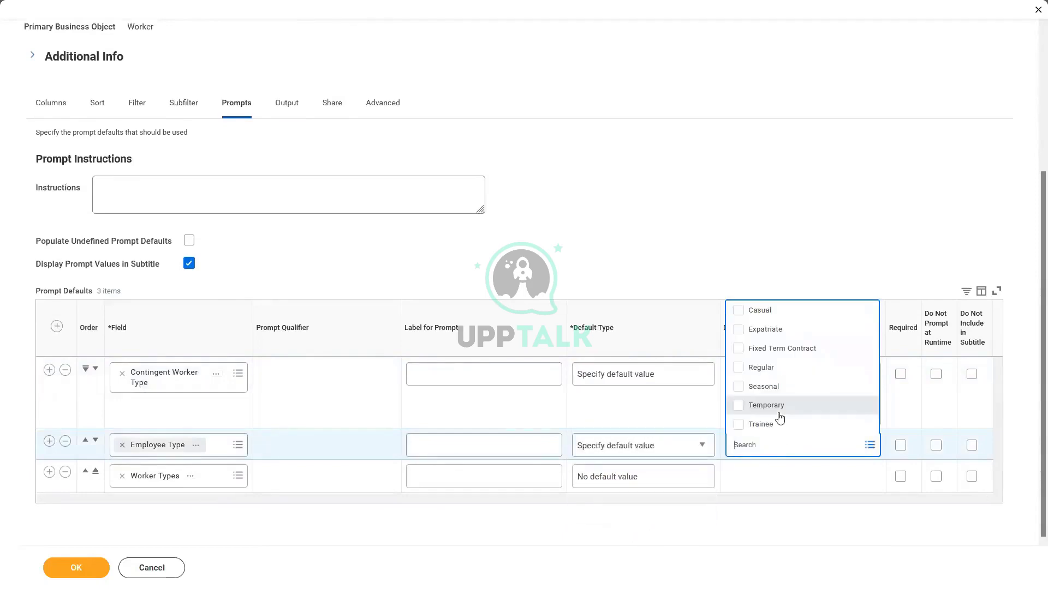
{"action": "key", "text": "ctrl+a"}
{"action": "left_click", "coordinate": [779, 194]}
Step: Give Worker Types a specified default of Contingent Worker and Employee
{"action": "scroll", "coordinate": [682, 458], "scroll_direction": "down", "scroll_amount": 2}
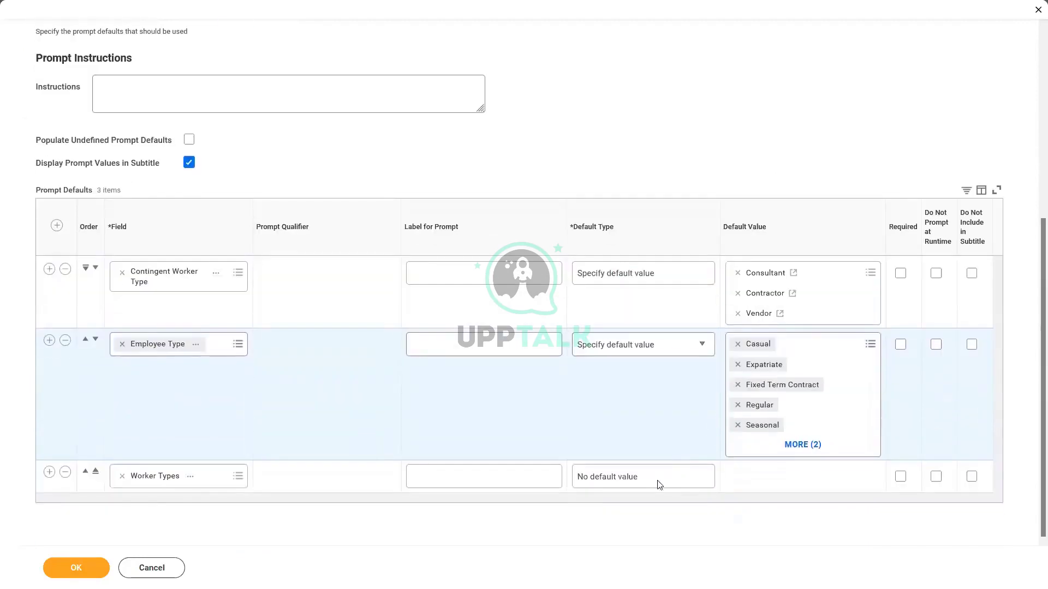
{"action": "left_click", "coordinate": [655, 483]}
{"action": "left_click", "coordinate": [654, 480]}
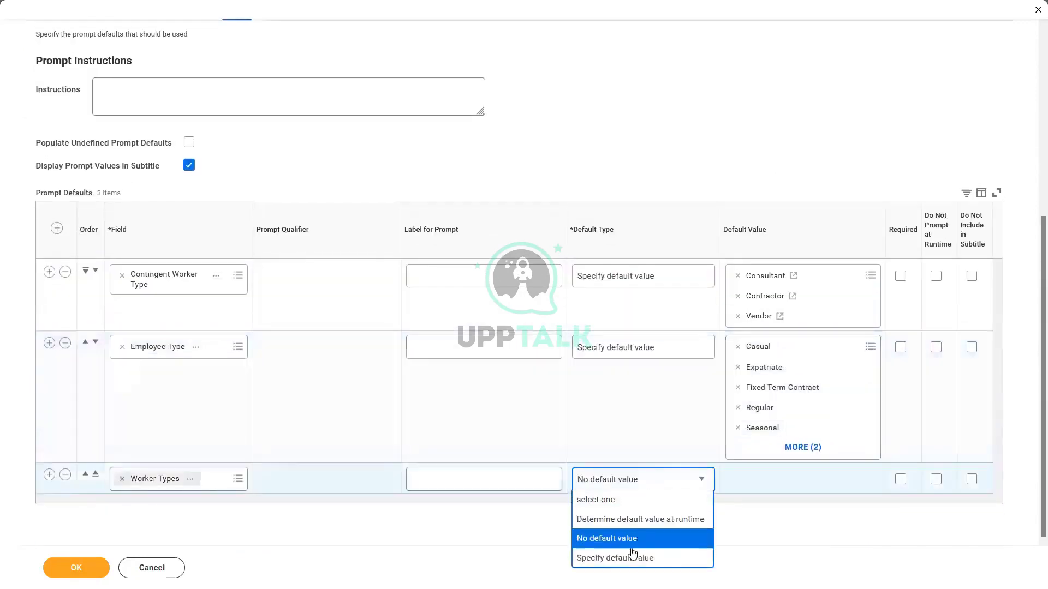
{"action": "left_click", "coordinate": [636, 557]}
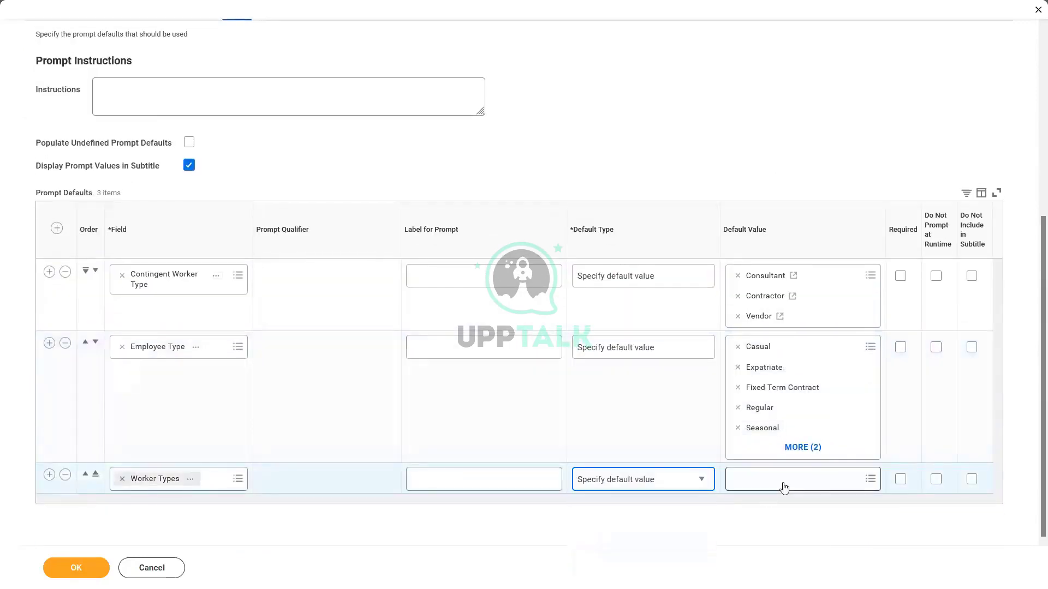
{"action": "left_click", "coordinate": [784, 487]}
{"action": "left_click", "coordinate": [779, 441]}
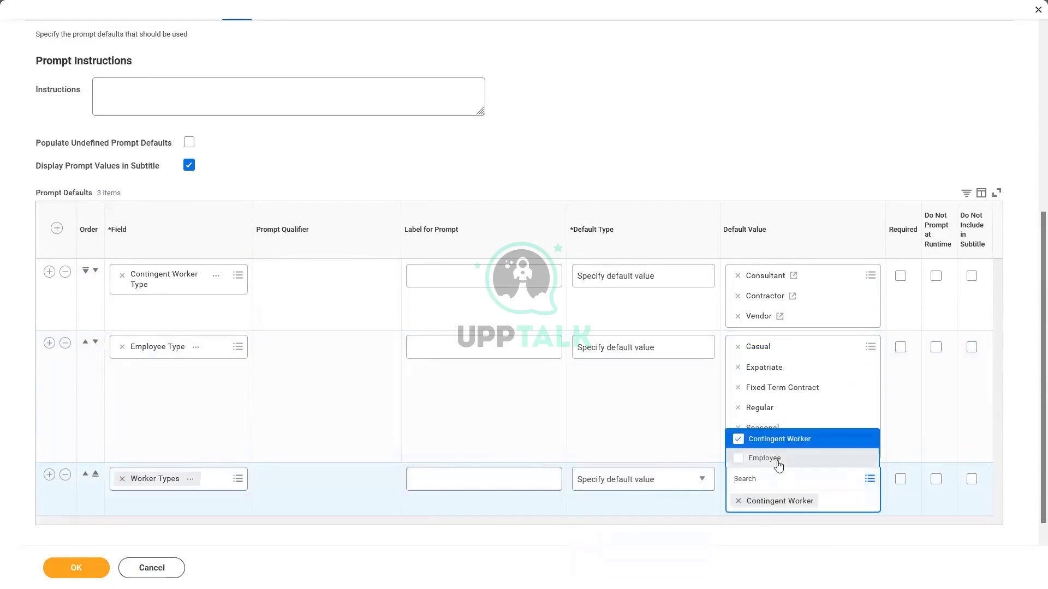
{"action": "left_click", "coordinate": [779, 464]}
{"action": "left_click", "coordinate": [783, 151]}
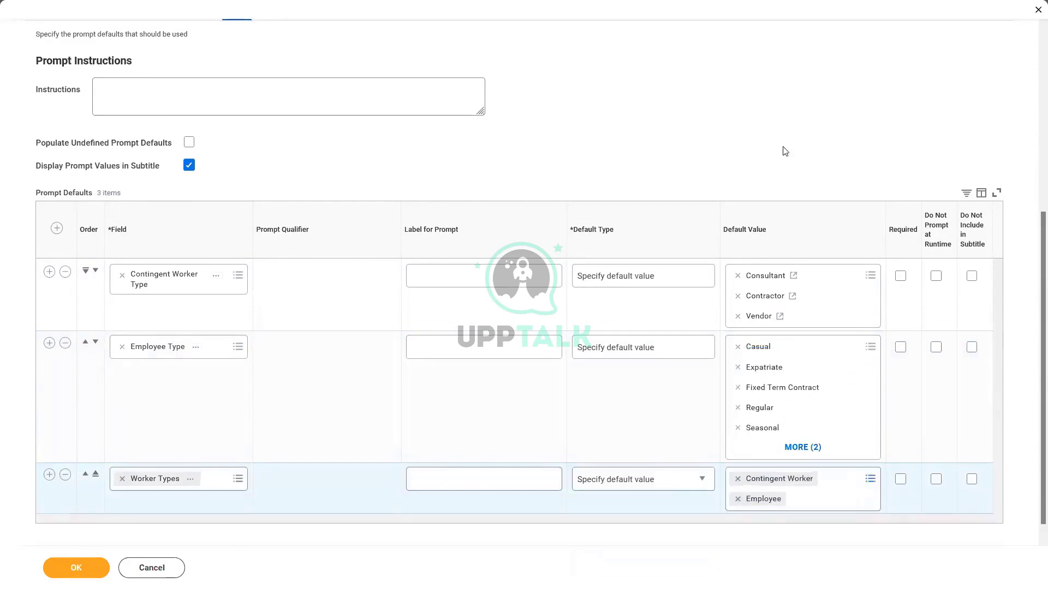
Step: Tick Do Not Prompt at Runtime for all three prompts and save the report
{"action": "left_click", "coordinate": [936, 276]}
{"action": "left_click", "coordinate": [936, 347]}
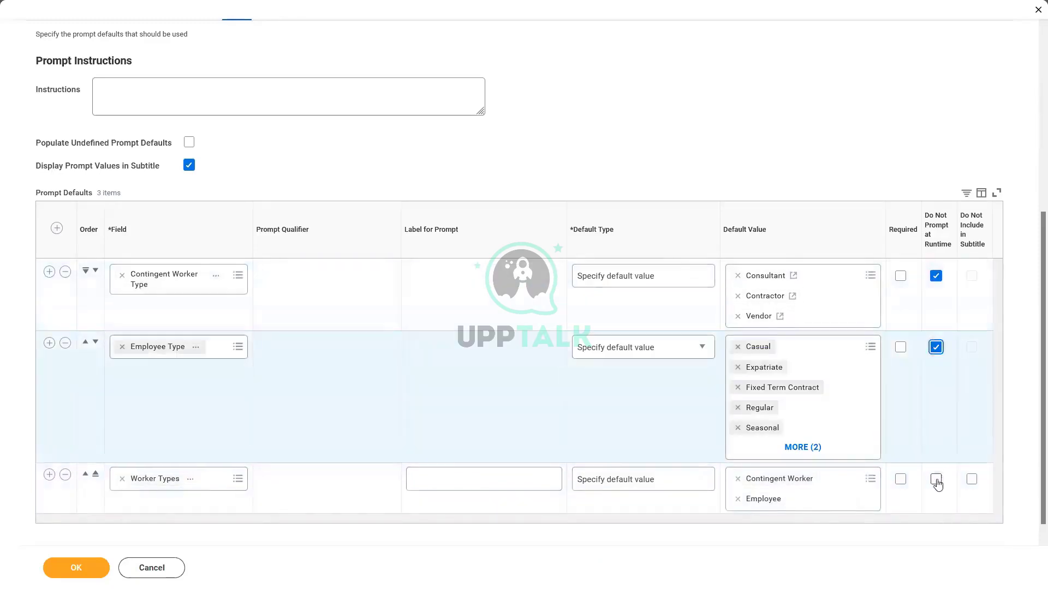
{"action": "left_click", "coordinate": [937, 485]}
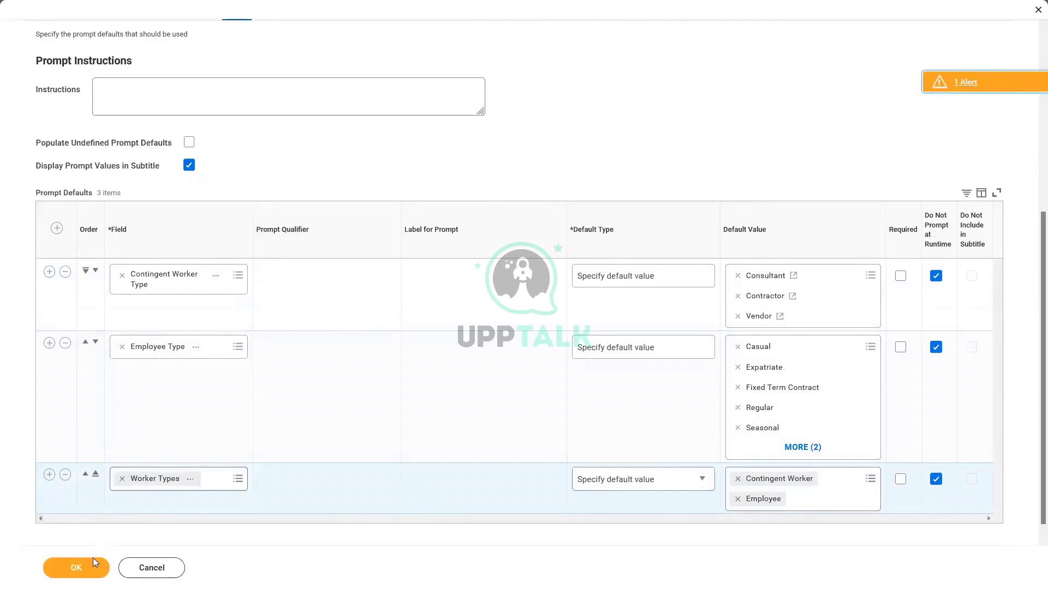
{"action": "left_click", "coordinate": [94, 560]}
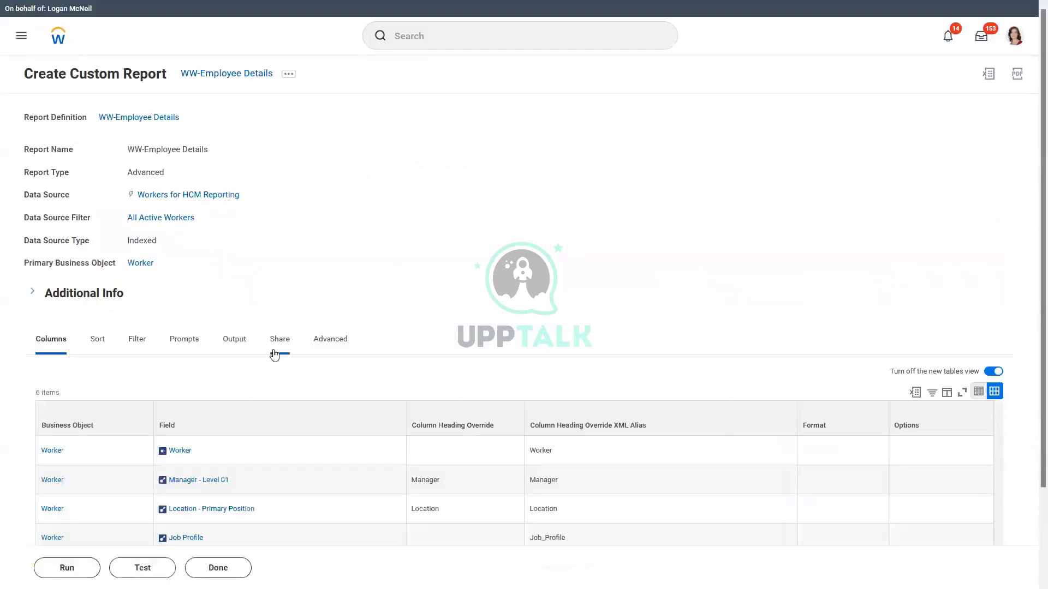
Step: Run the WW-Employee Details report, which returns no items, and return to it
{"action": "scroll", "coordinate": [451, 290], "scroll_direction": "down", "scroll_amount": 2}
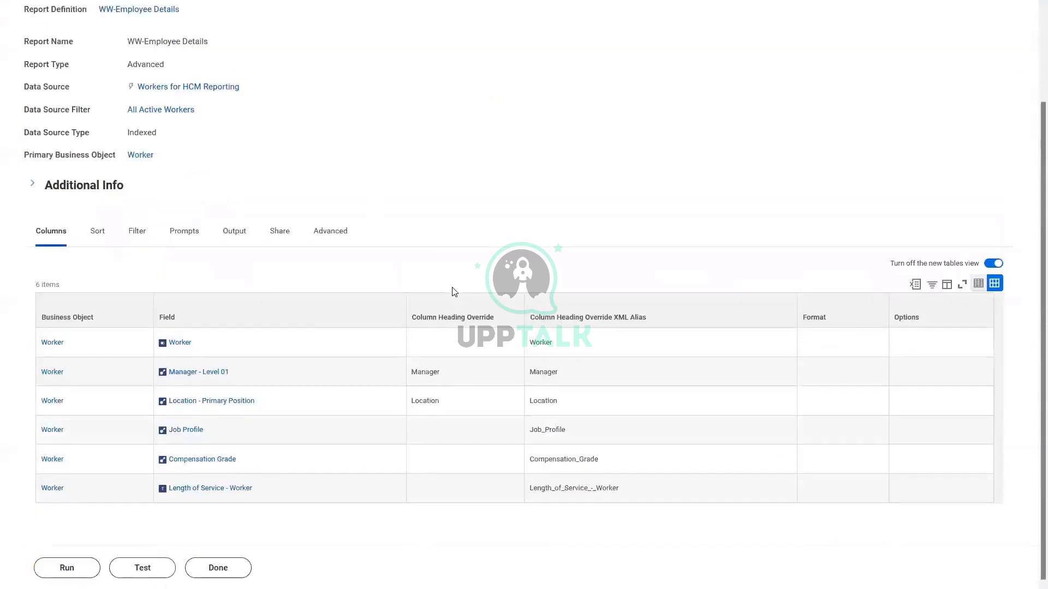
{"action": "left_click", "coordinate": [67, 570]}
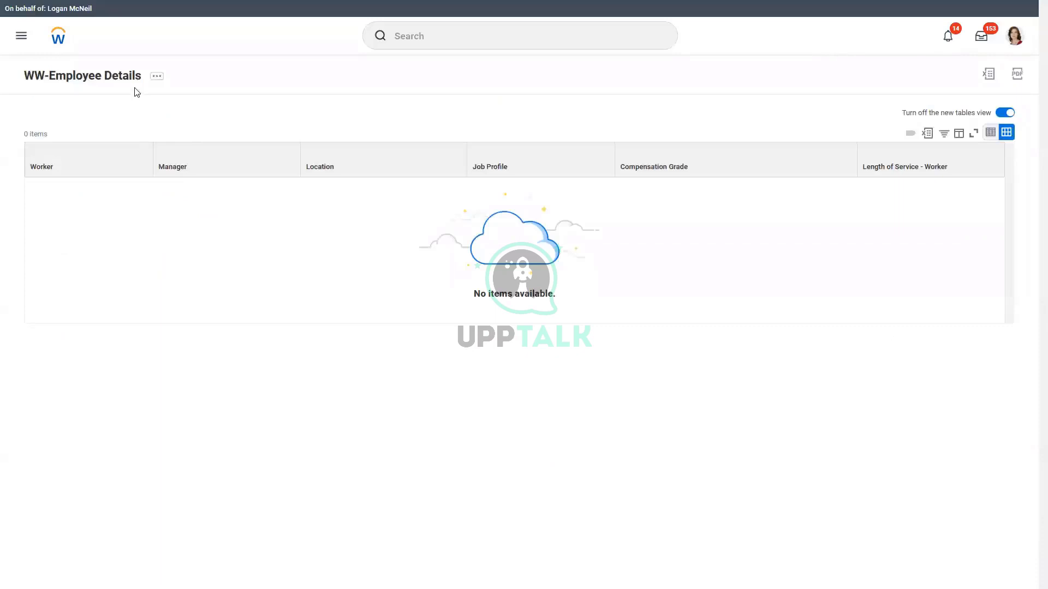
{"action": "left_click", "coordinate": [117, 81]}
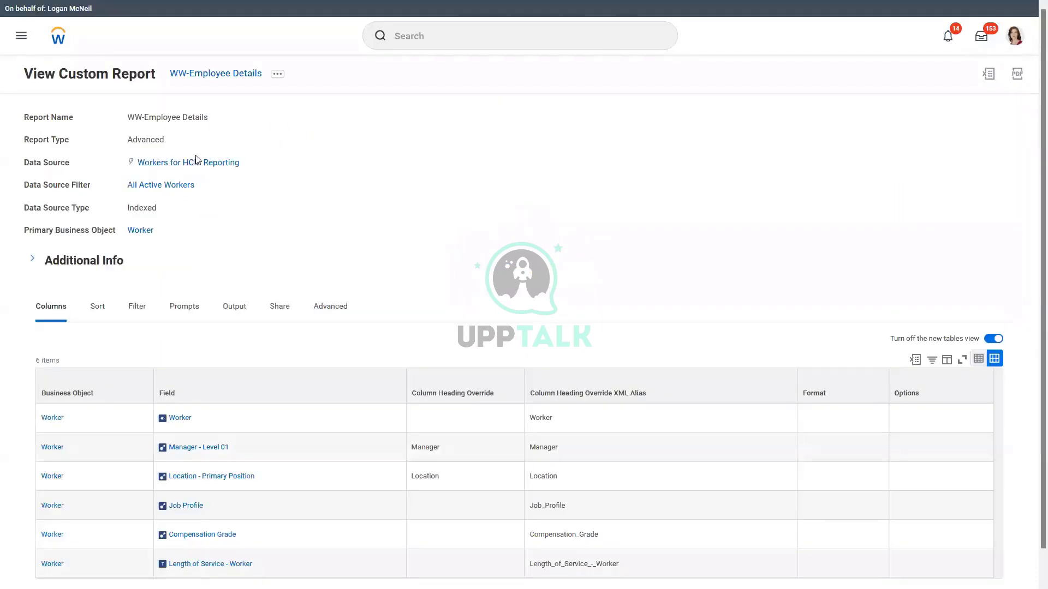
Step: Open WW-Employee Details for editing via its related actions, Custom Report > Edit
{"action": "scroll", "coordinate": [306, 235], "scroll_direction": "down", "scroll_amount": 1}
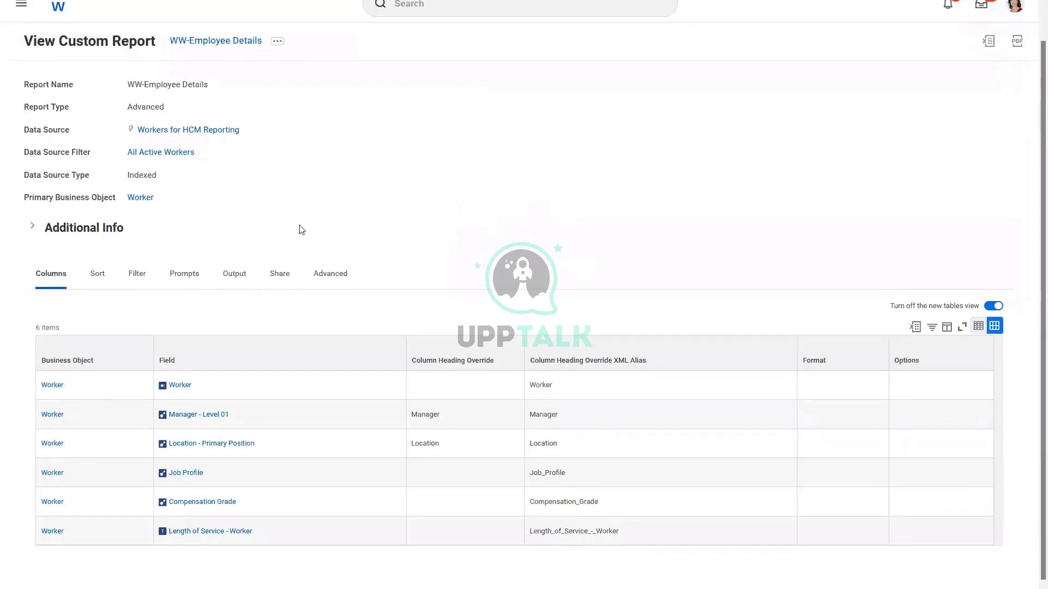
{"action": "scroll", "coordinate": [283, 180], "scroll_direction": "up", "scroll_amount": 1}
{"action": "left_click", "coordinate": [278, 73]}
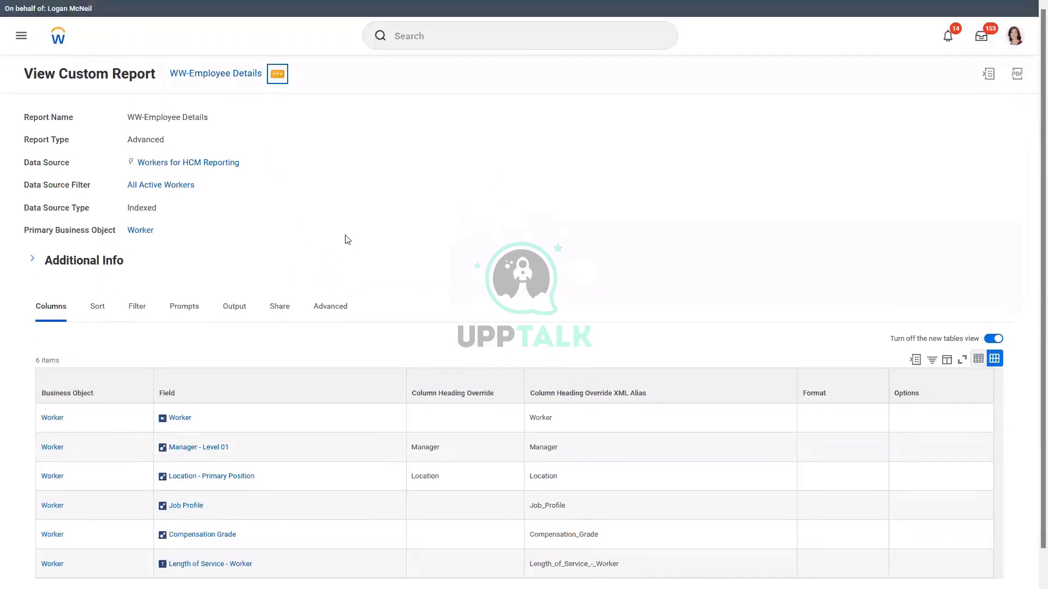
{"action": "mouse_move", "coordinate": [321, 218]}
{"action": "mouse_move", "coordinate": [339, 122]}
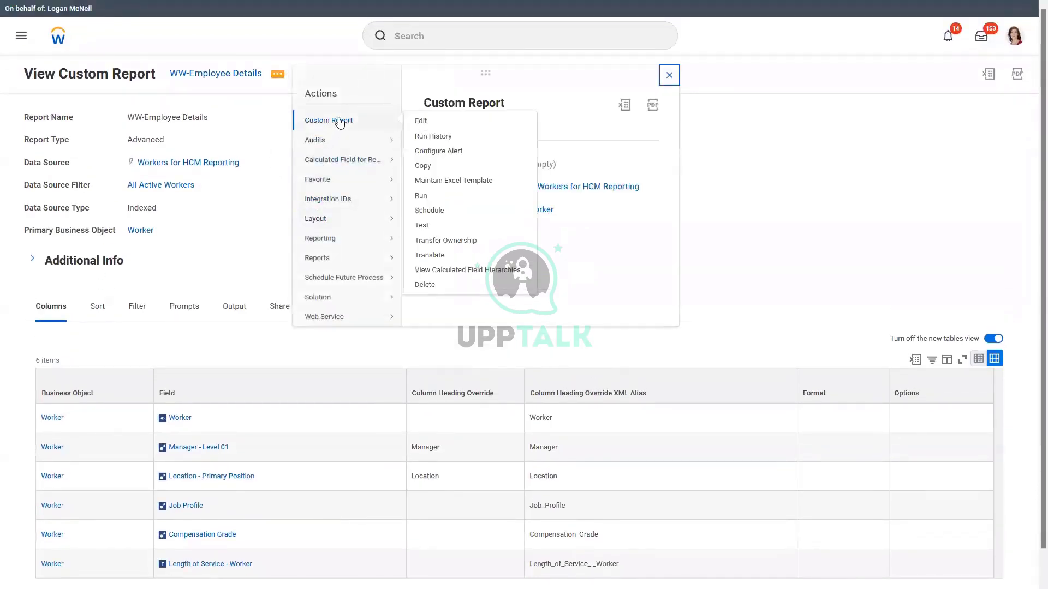
{"action": "left_click", "coordinate": [350, 160]}
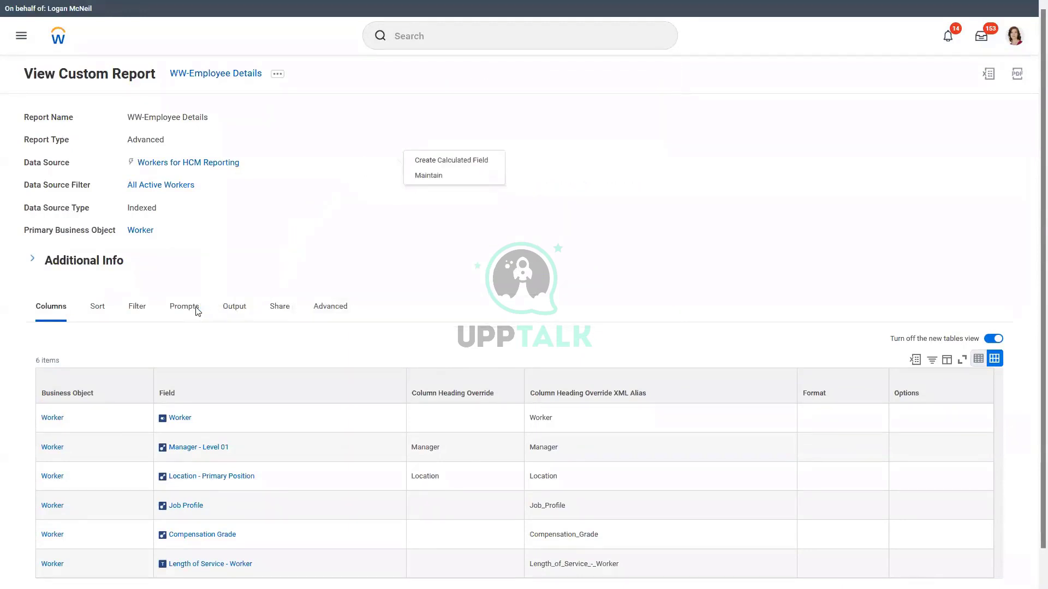
Step: Set Contingent Worker Type, Employee Type and Worker Types prompts to No default value
{"action": "left_click", "coordinate": [233, 341]}
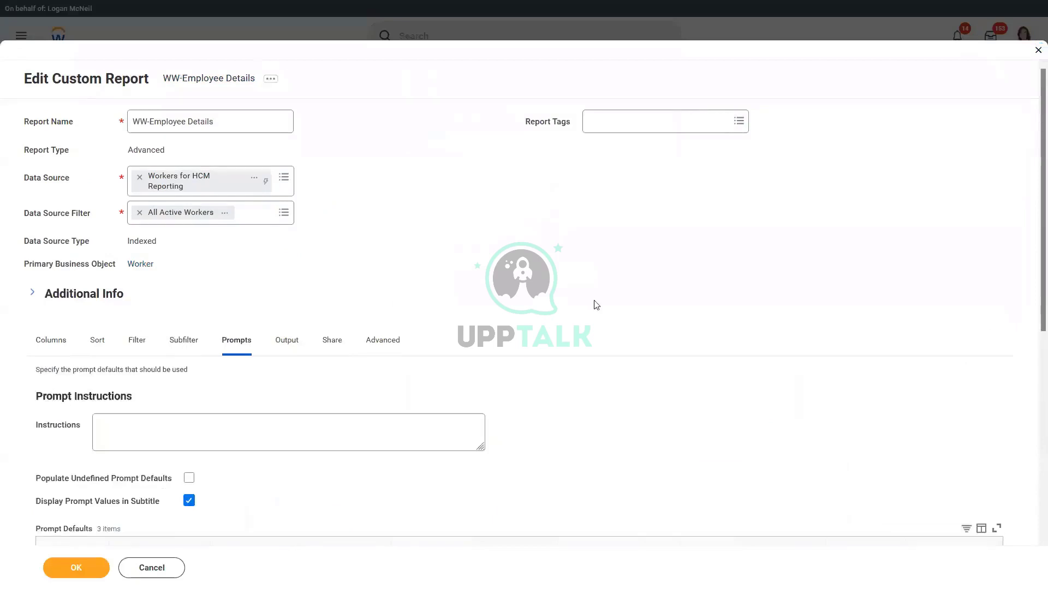
{"action": "scroll", "coordinate": [594, 304], "scroll_direction": "down", "scroll_amount": 3}
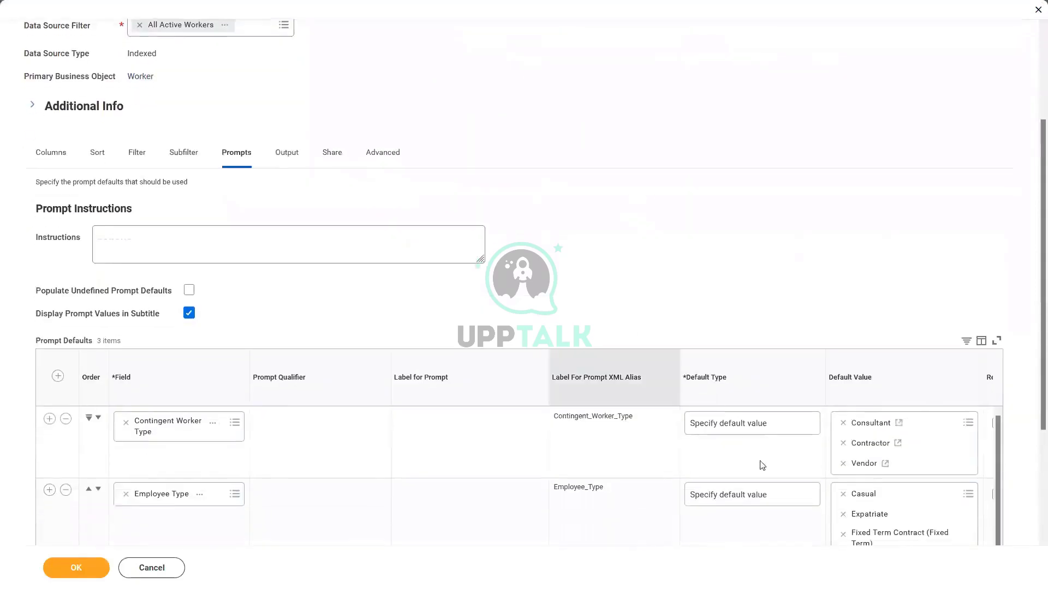
{"action": "left_click", "coordinate": [787, 429]}
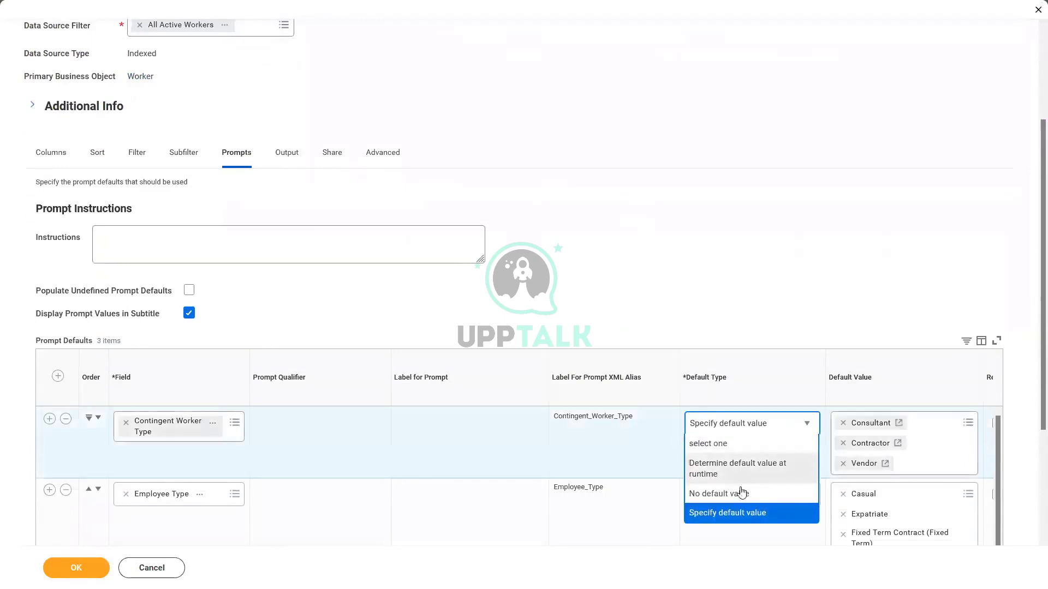
{"action": "left_click", "coordinate": [732, 497]}
{"action": "scroll", "coordinate": [753, 404], "scroll_direction": "down", "scroll_amount": 2}
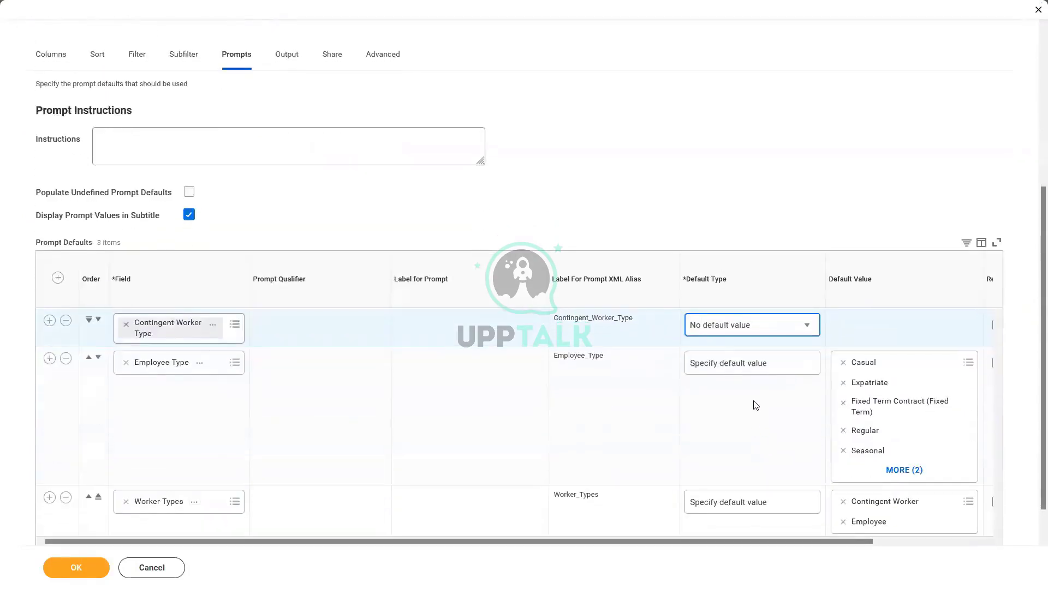
{"action": "left_click", "coordinate": [775, 369]}
{"action": "left_click", "coordinate": [754, 436]}
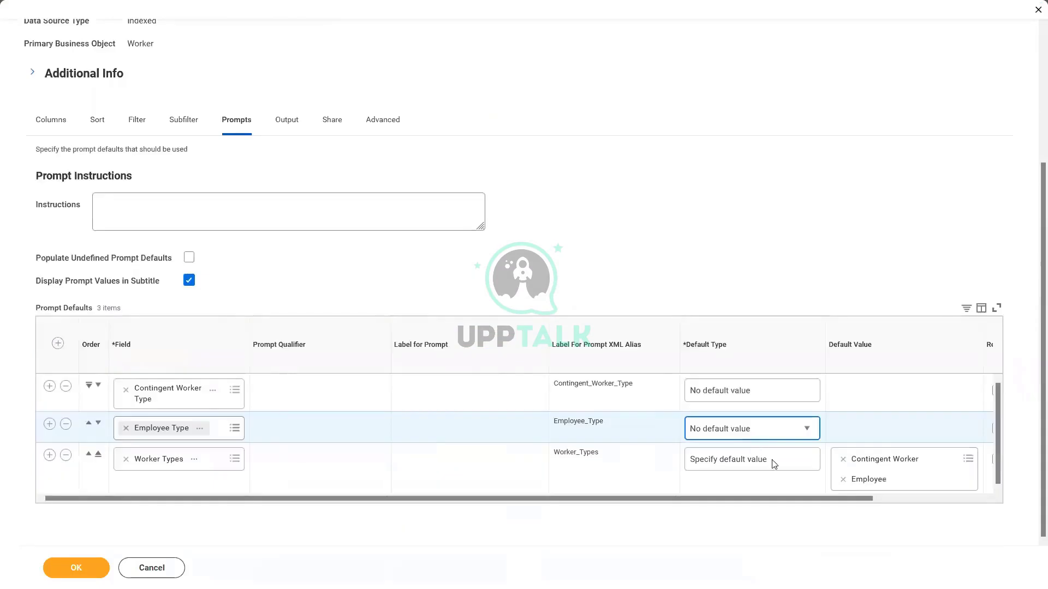
{"action": "left_click", "coordinate": [774, 463]}
{"action": "left_click", "coordinate": [772, 462]}
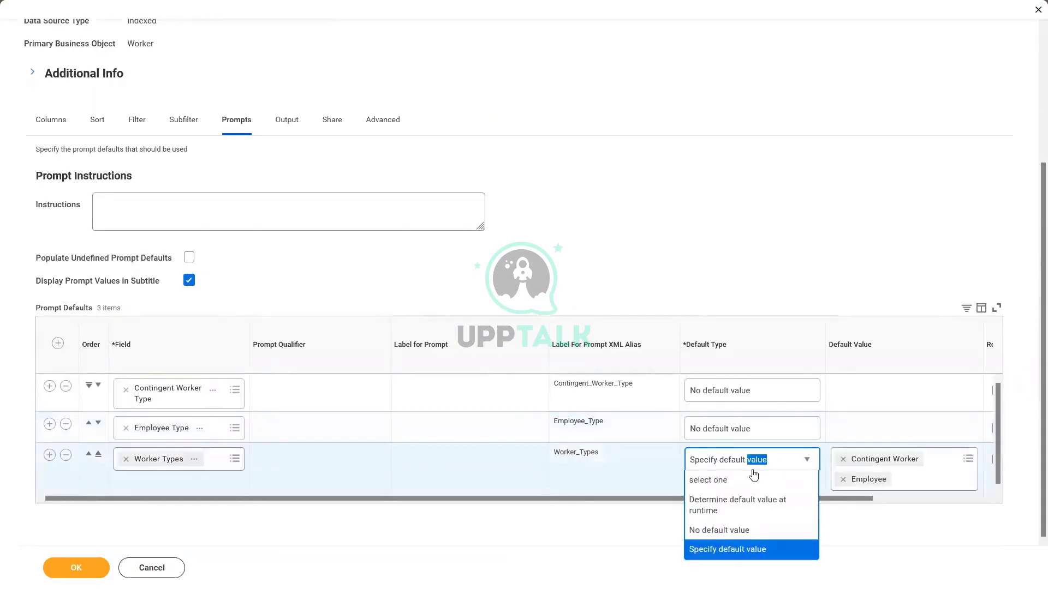
{"action": "left_click", "coordinate": [728, 530]}
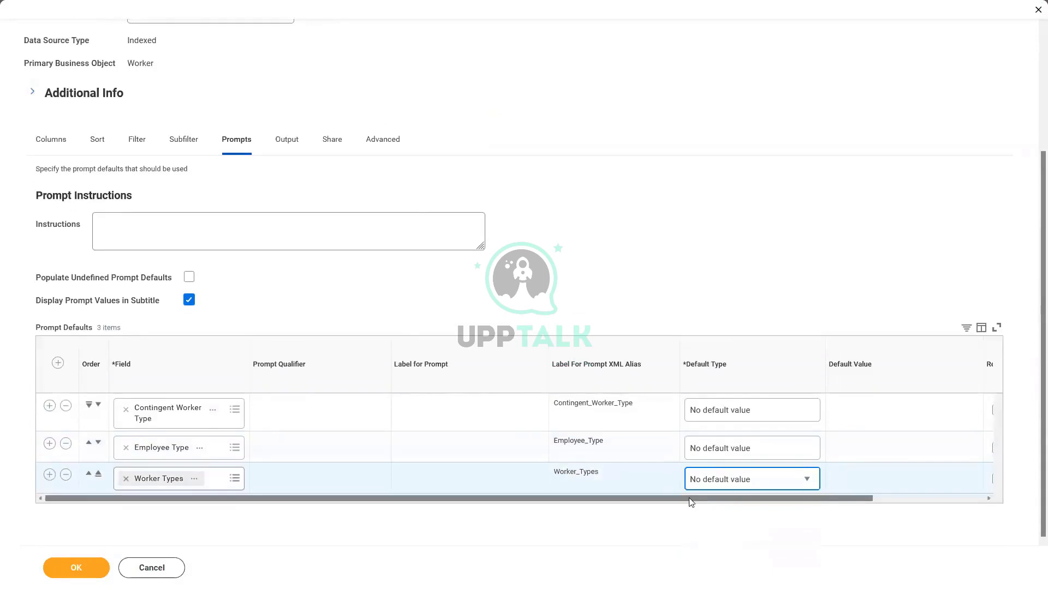
Step: Save the report, confirming past the alerts so it returns 645 items
{"action": "left_click_drag", "start_coordinate": [625, 499], "coordinate": [858, 501]}
{"action": "left_click", "coordinate": [76, 568]}
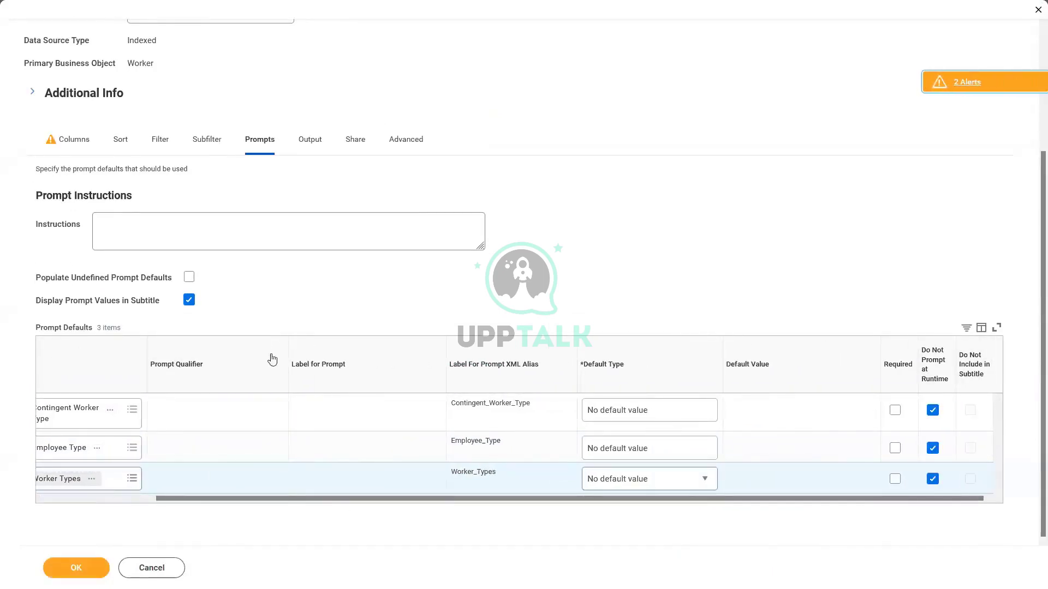
{"action": "scroll", "coordinate": [229, 153], "scroll_direction": "up", "scroll_amount": 2}
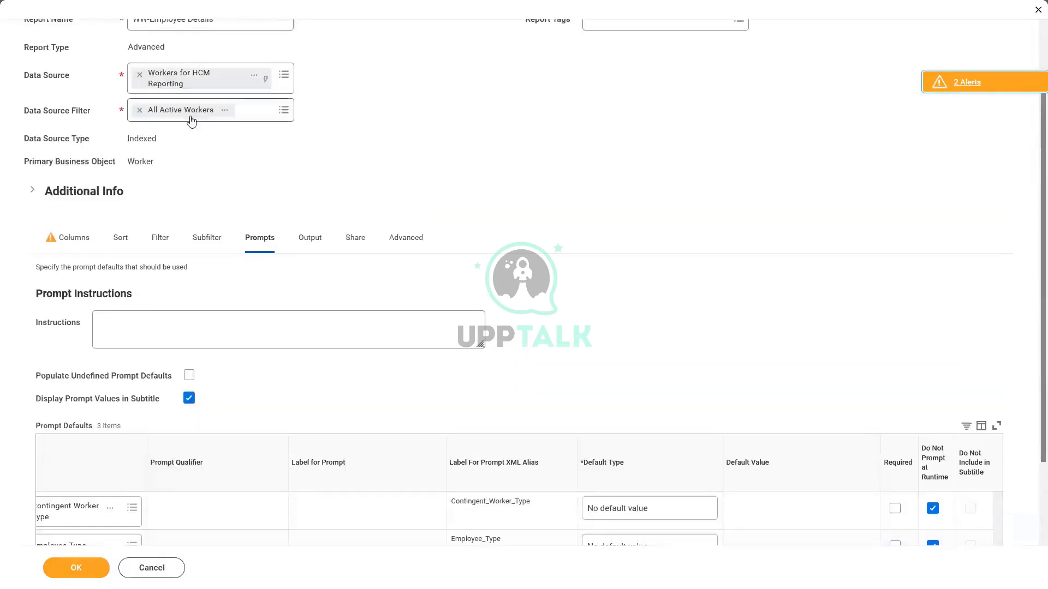
{"action": "scroll", "coordinate": [191, 382], "scroll_direction": "down", "scroll_amount": 2}
{"action": "left_click", "coordinate": [82, 562]}
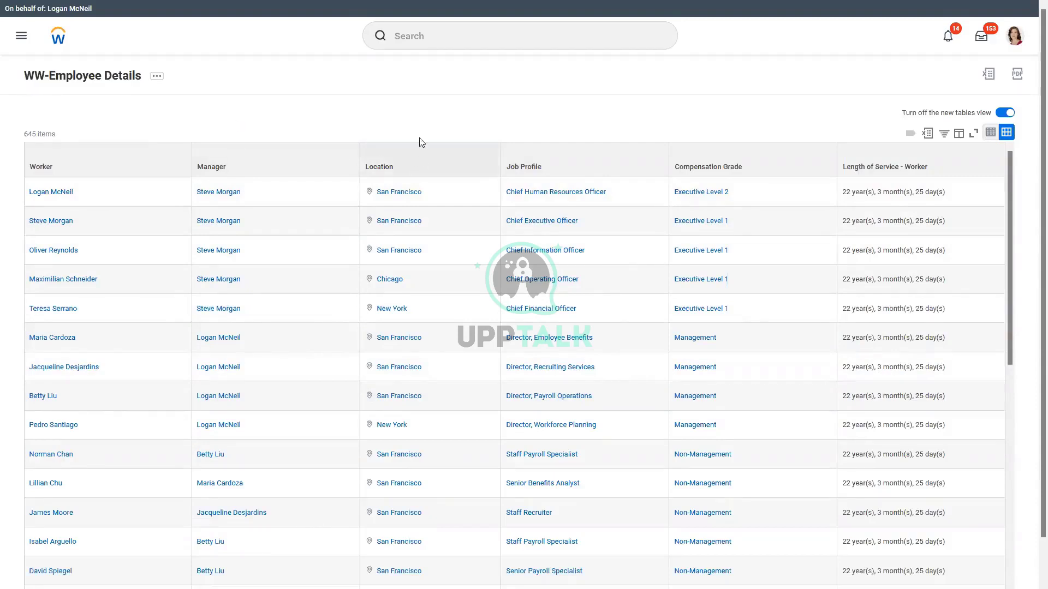
Step: Open the global search over the WW-Employee Details results page
{"action": "left_click", "coordinate": [428, 33]}
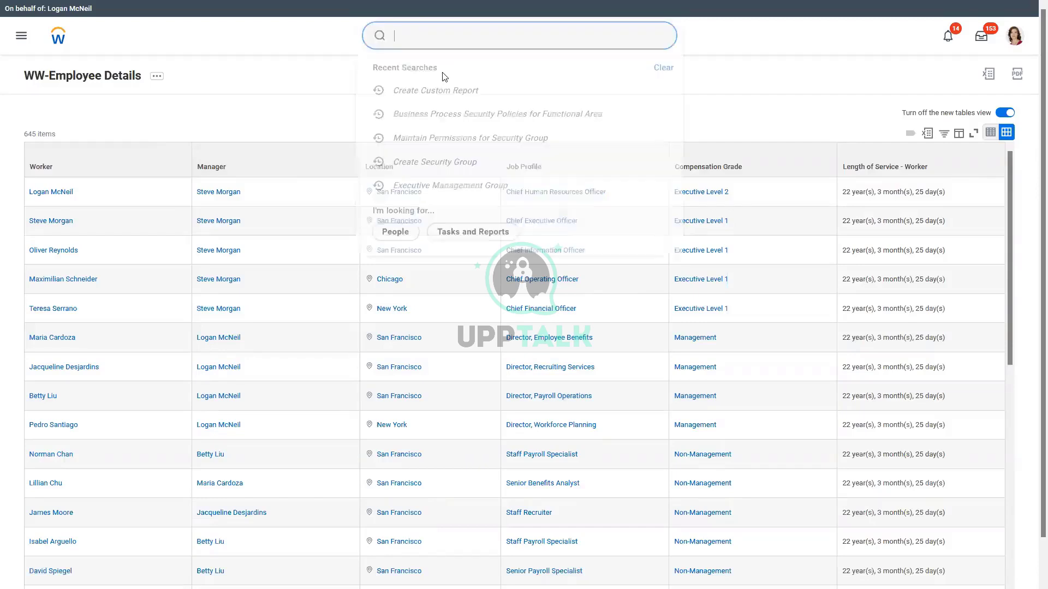
Step: Launch Create EIB, name it 'INT-WW-EIB-Employee Details-Outbound' and select Outbound
{"action": "right_click", "coordinate": [77, 79]}
{"action": "left_click", "coordinate": [469, 37]}
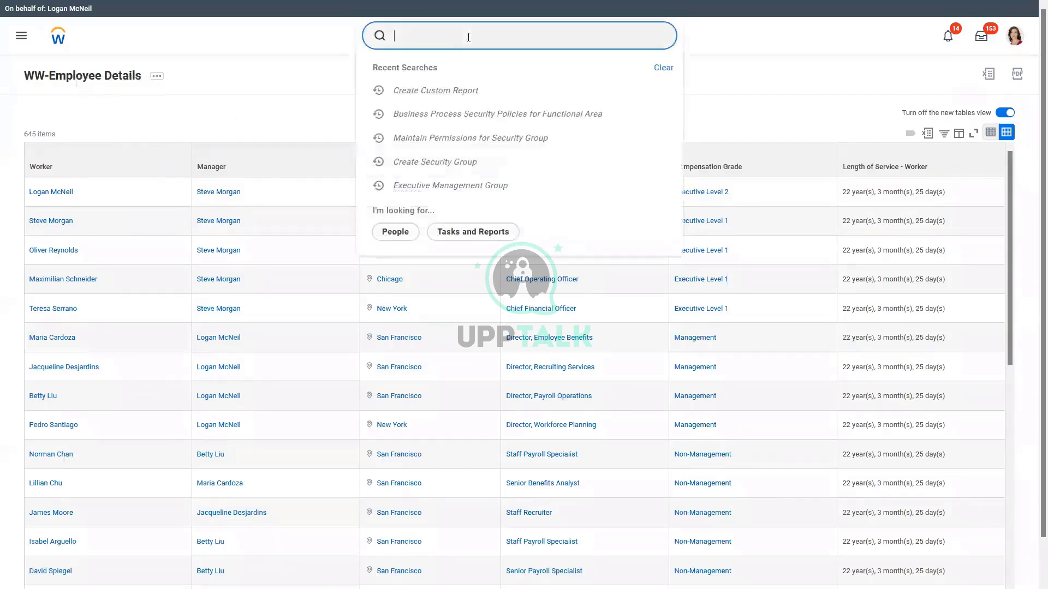
{"action": "type", "text": "create eib"}
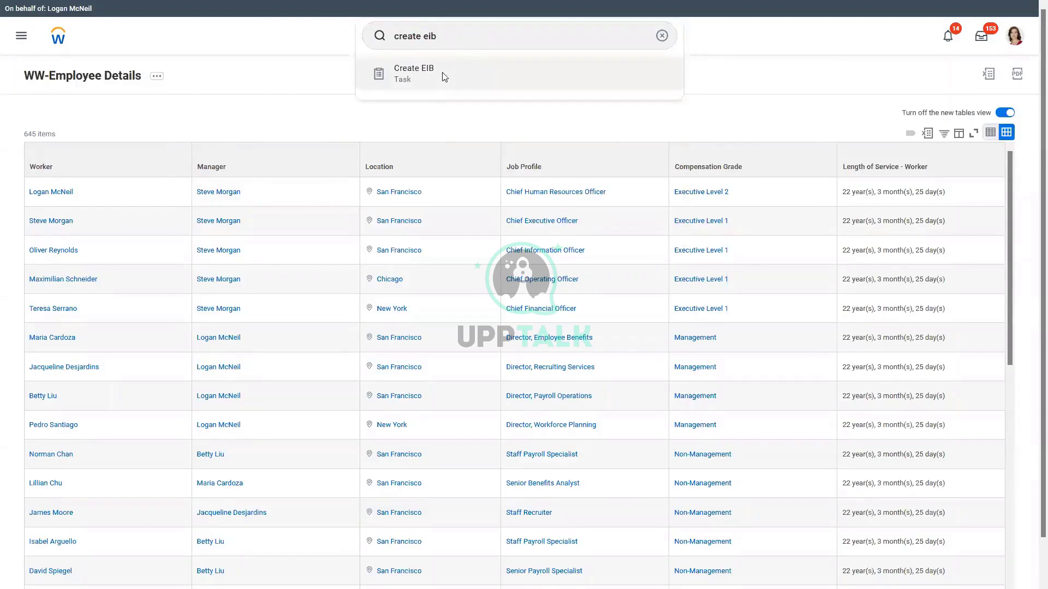
{"action": "left_click", "coordinate": [443, 76]}
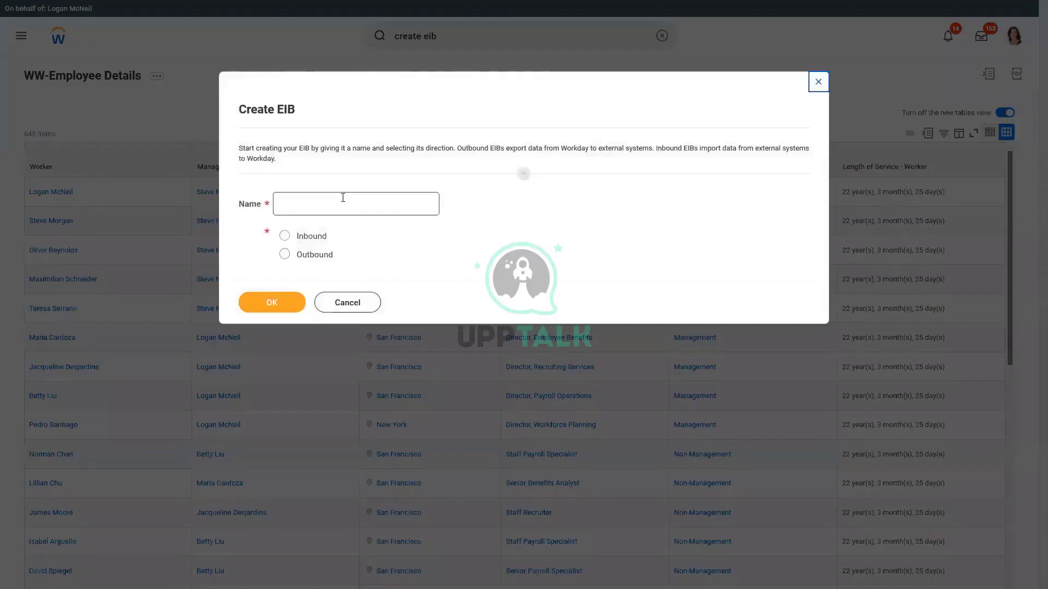
{"action": "left_click", "coordinate": [342, 198]}
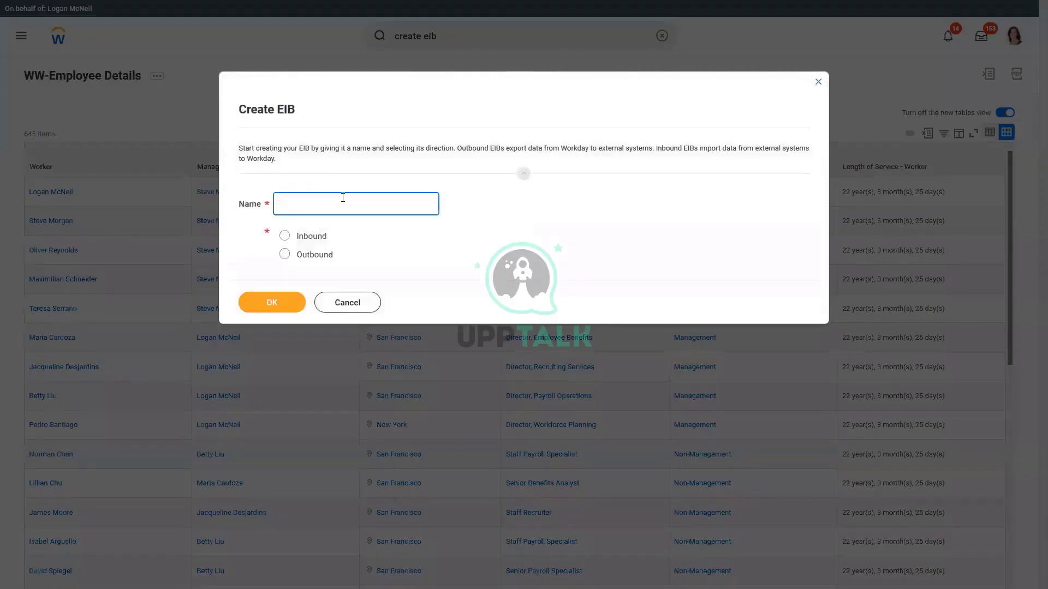
{"action": "type", "text": "INT-WW-EIB-Employee Details-Out"}
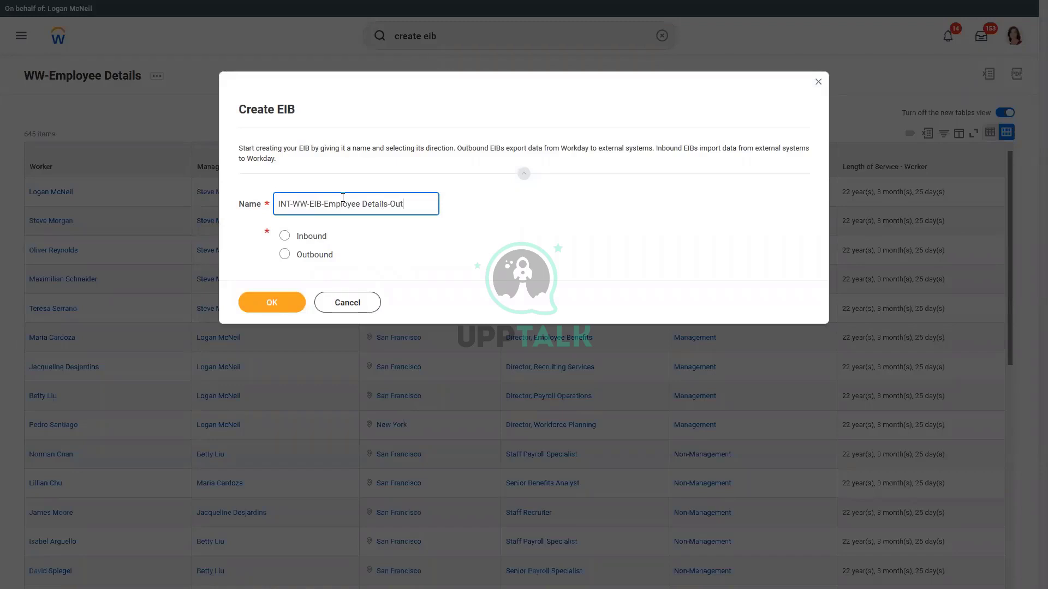
{"action": "type", "text": "bound"}
{"action": "left_click", "coordinate": [284, 254]}
Step: Create the EIB and set its Get Data source to custom report WW-Employee Details
{"action": "left_click", "coordinate": [283, 314]}
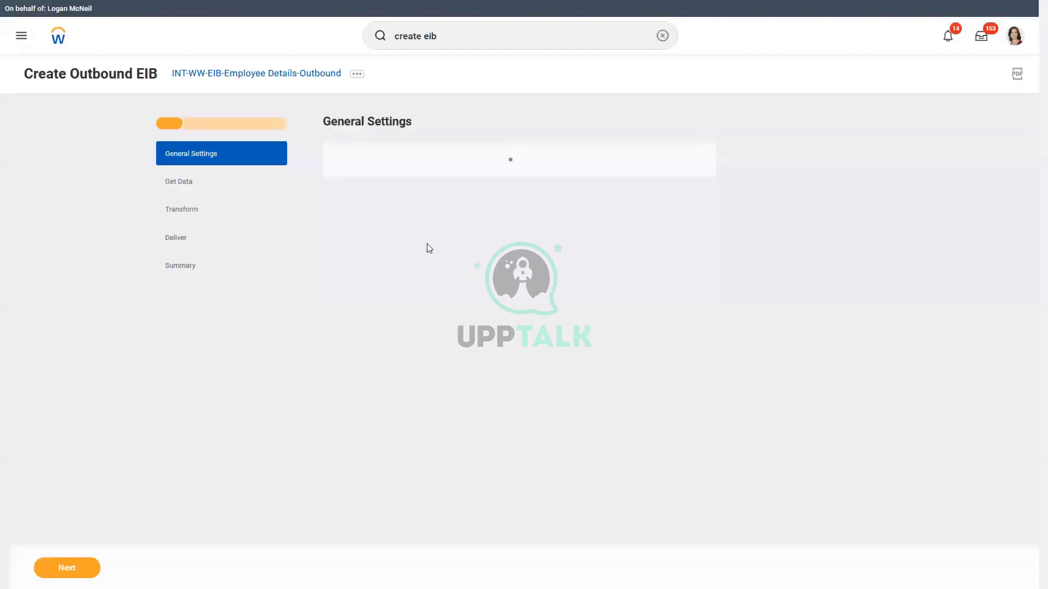
{"action": "left_click", "coordinate": [66, 568]}
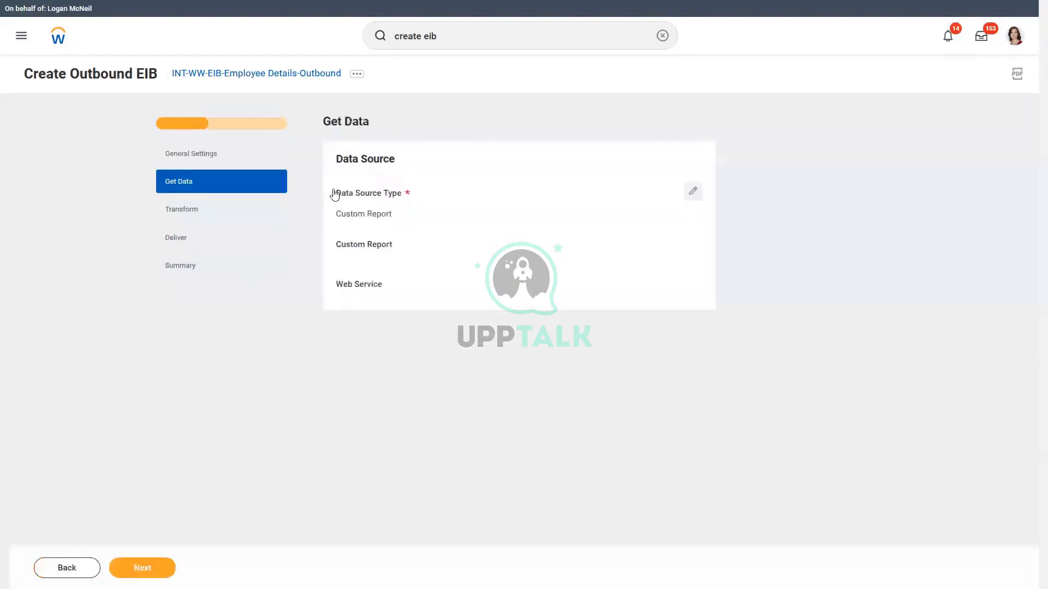
{"action": "left_click", "coordinate": [691, 193]}
{"action": "left_click", "coordinate": [399, 263]}
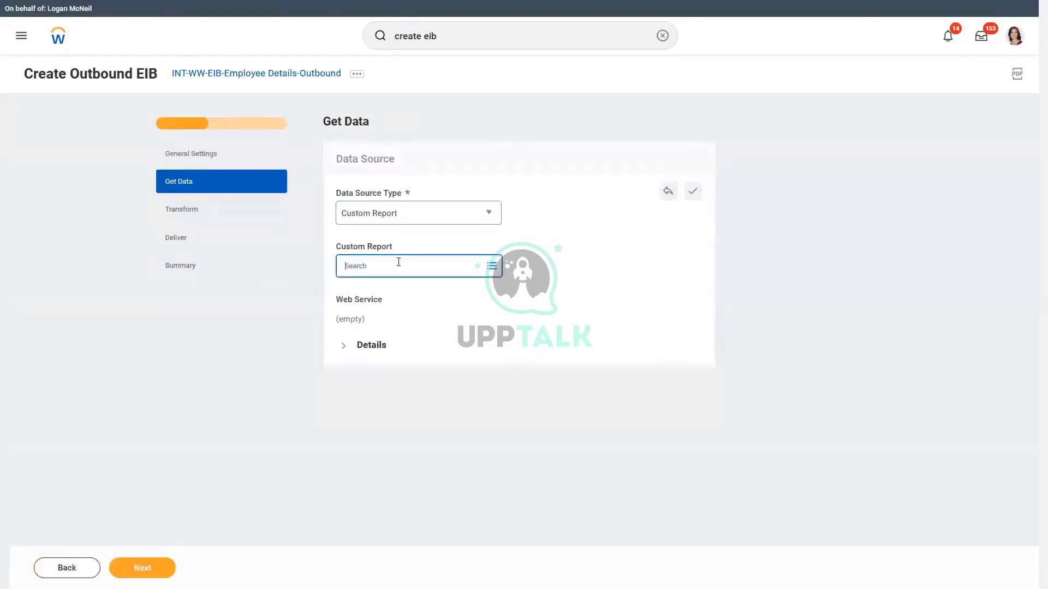
{"action": "left_click", "coordinate": [399, 264]}
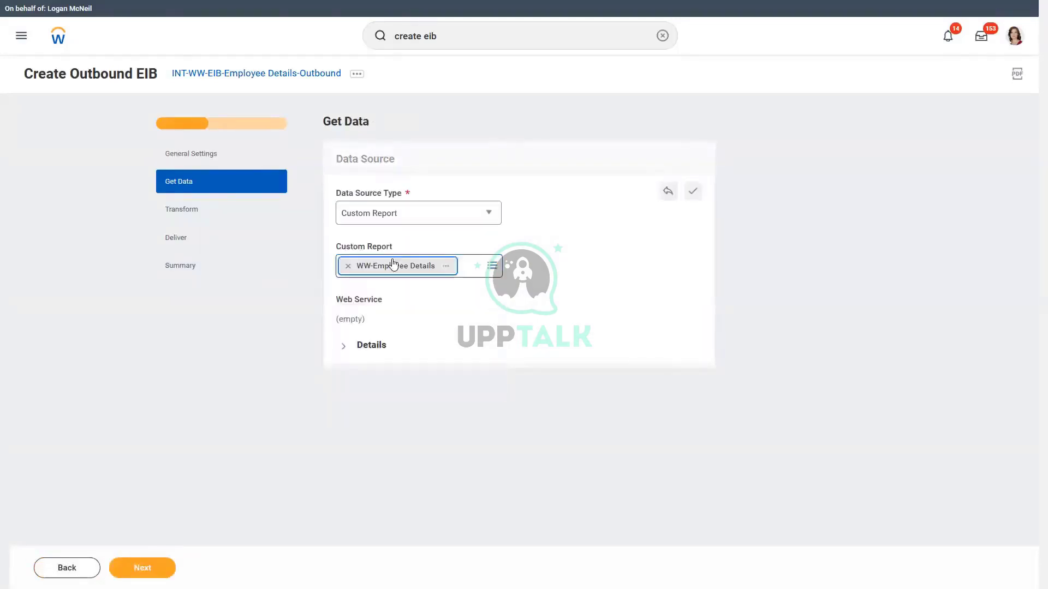
{"action": "left_click", "coordinate": [690, 193]}
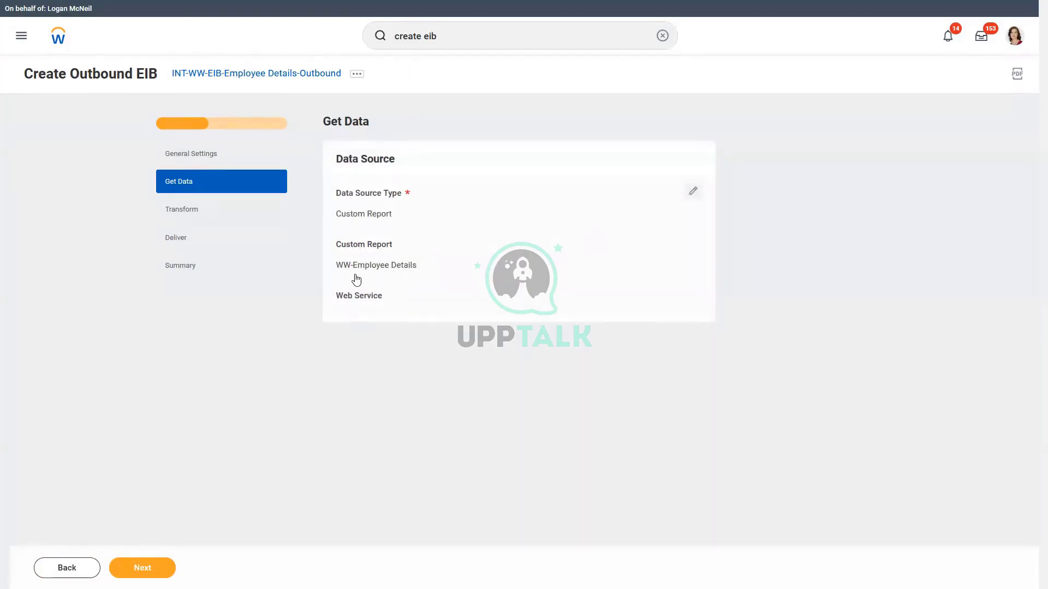
Step: Set the data source's Alternate Output Format to CSV and save
{"action": "left_click", "coordinate": [693, 192]}
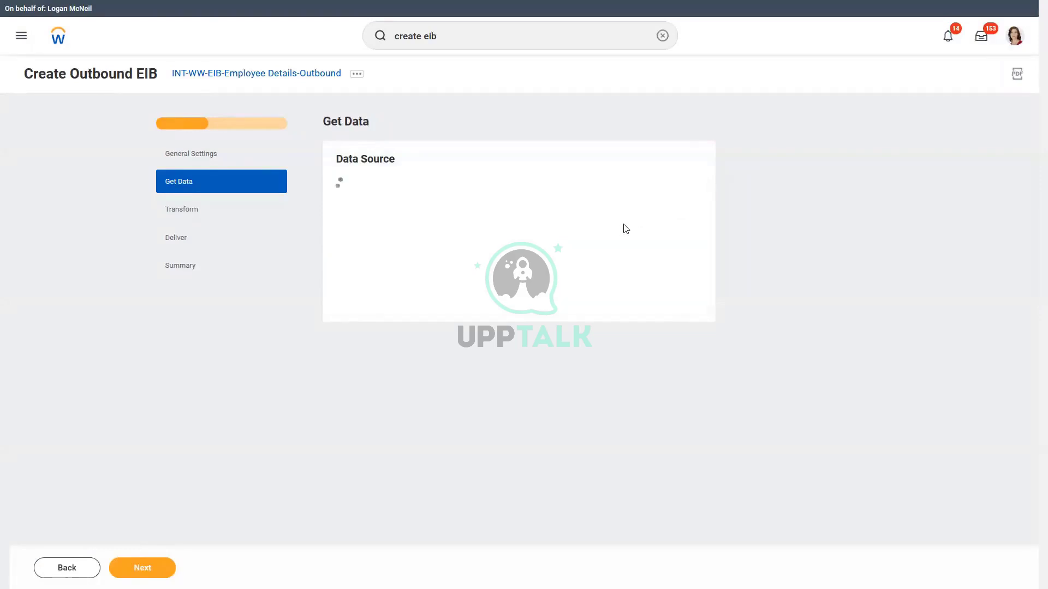
{"action": "left_click", "coordinate": [345, 346]}
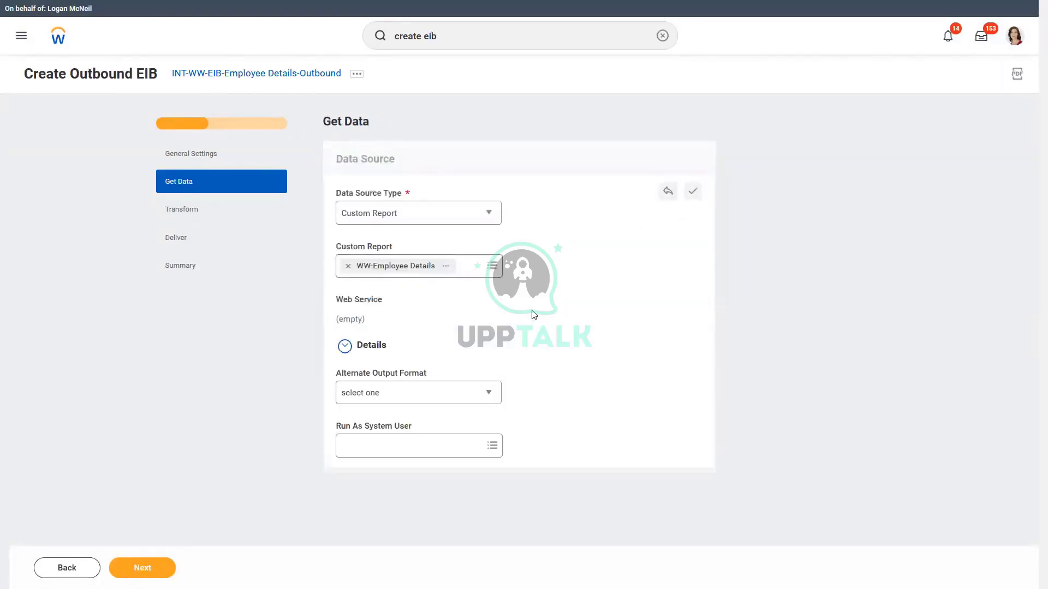
{"action": "left_click", "coordinate": [396, 394]}
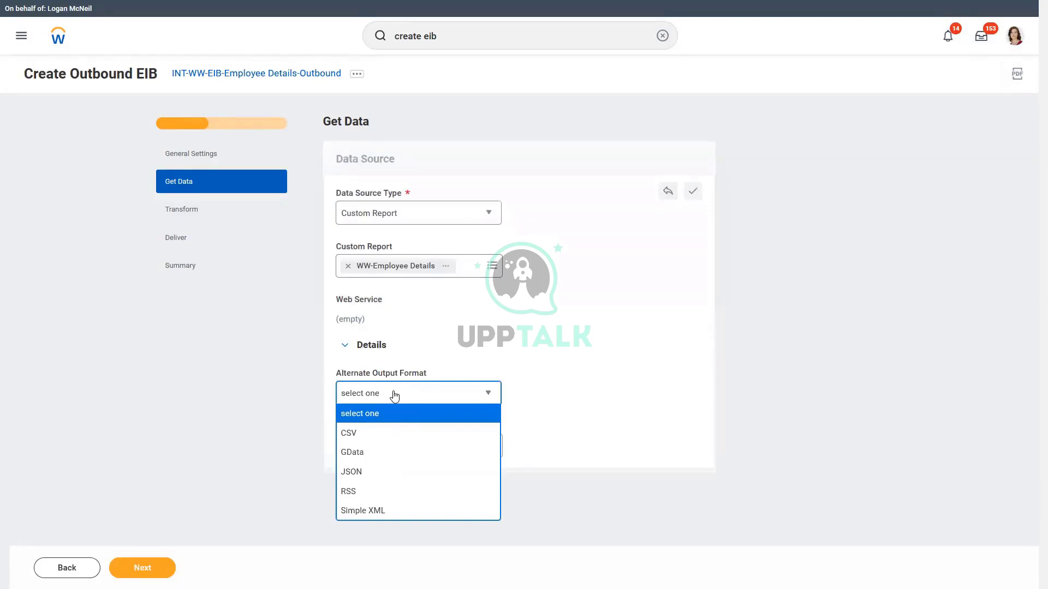
{"action": "left_click", "coordinate": [374, 435]}
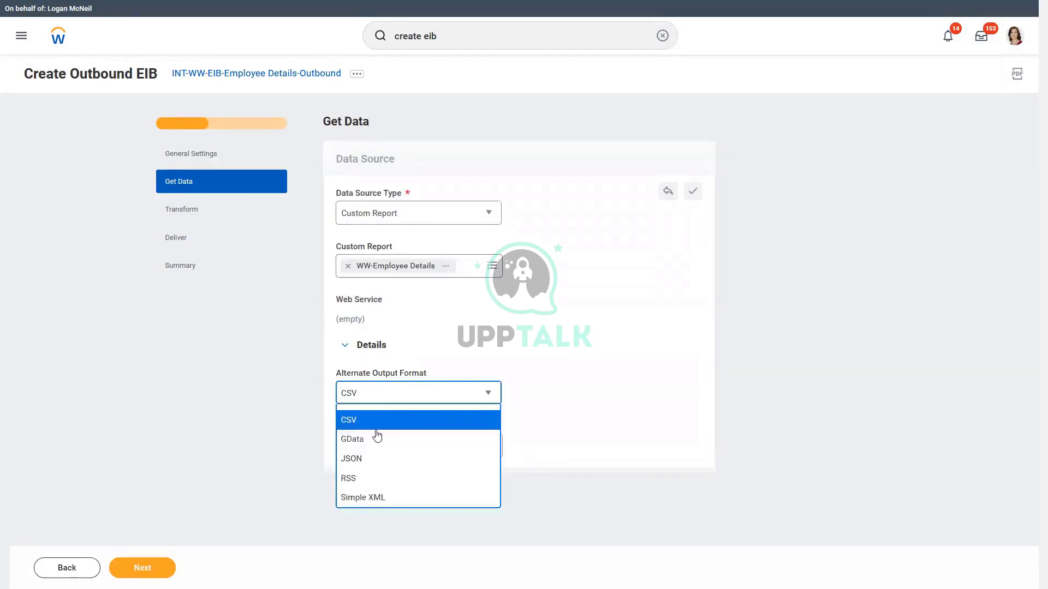
{"action": "left_click", "coordinate": [693, 192]}
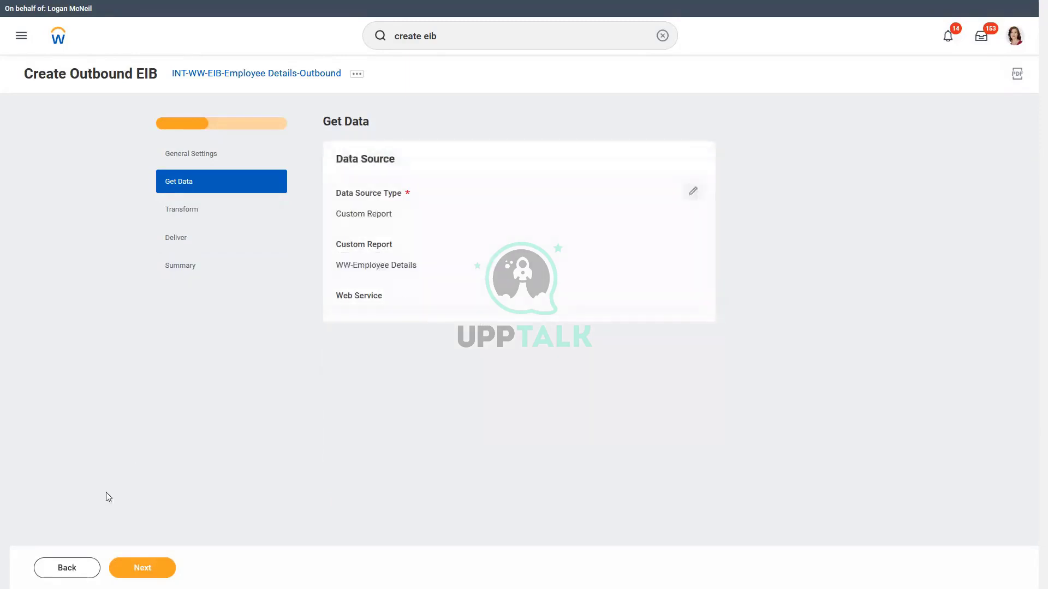
Step: Deliver as WW_WorkerDetails.csv with a 20-day document retention policy, then review and save the EIB
{"action": "left_click", "coordinate": [143, 568]}
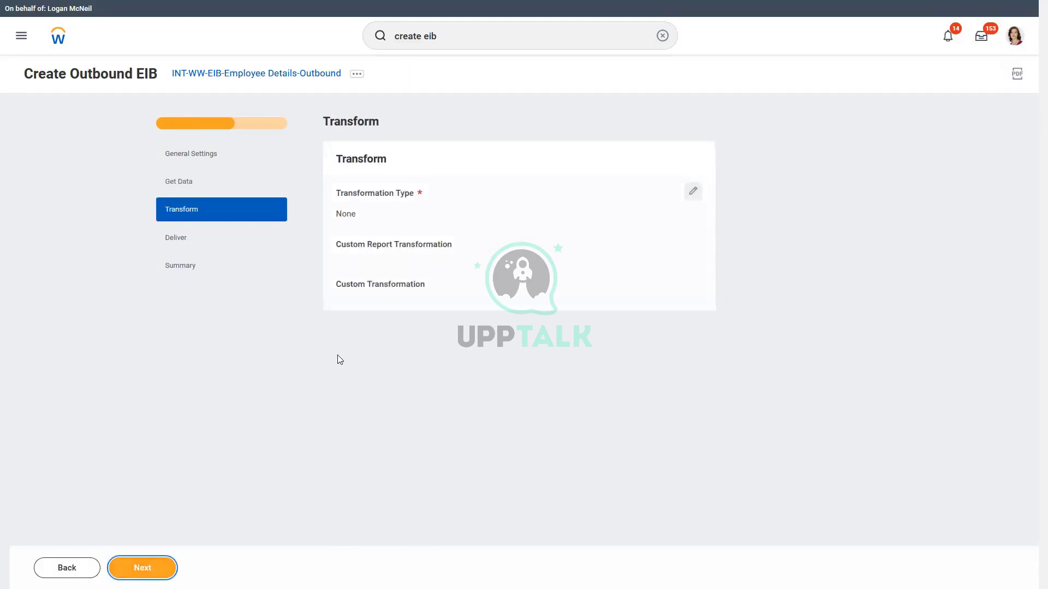
{"action": "left_click", "coordinate": [143, 568]}
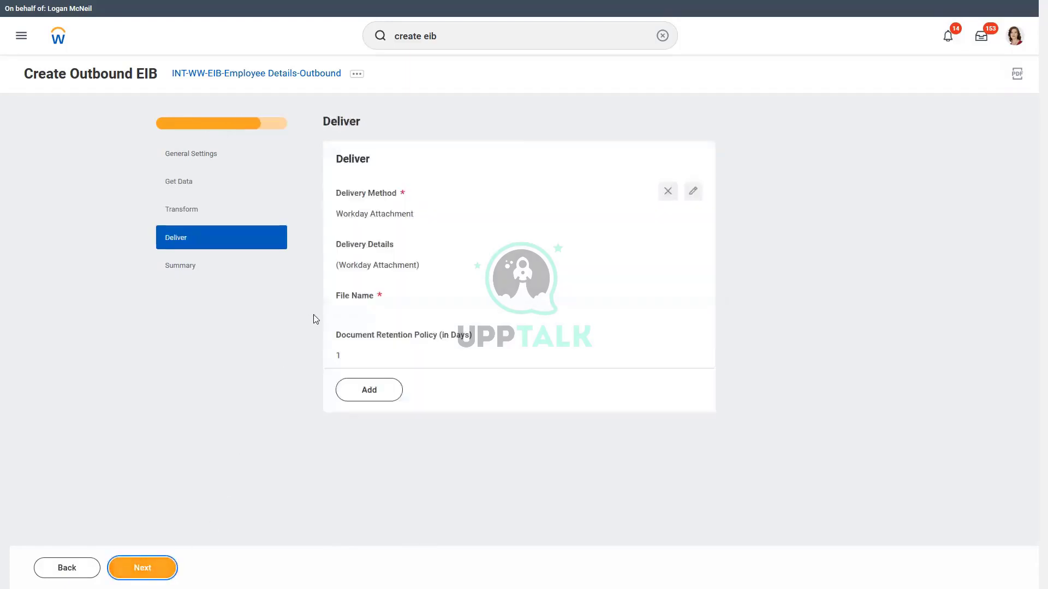
{"action": "left_click", "coordinate": [693, 191]}
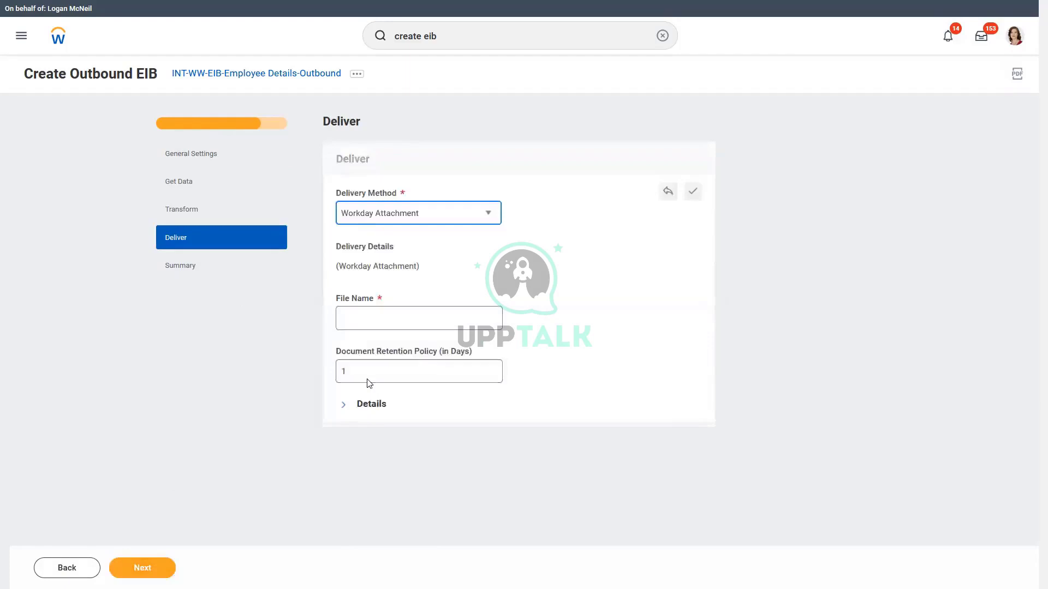
{"action": "left_click", "coordinate": [363, 372]}
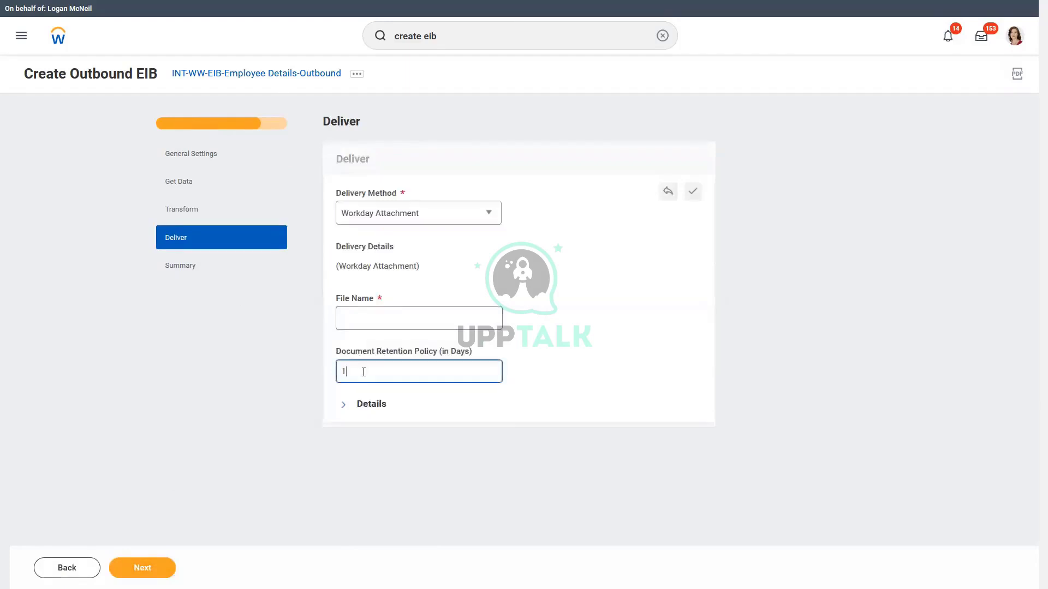
{"action": "key", "text": "BackSpace"}
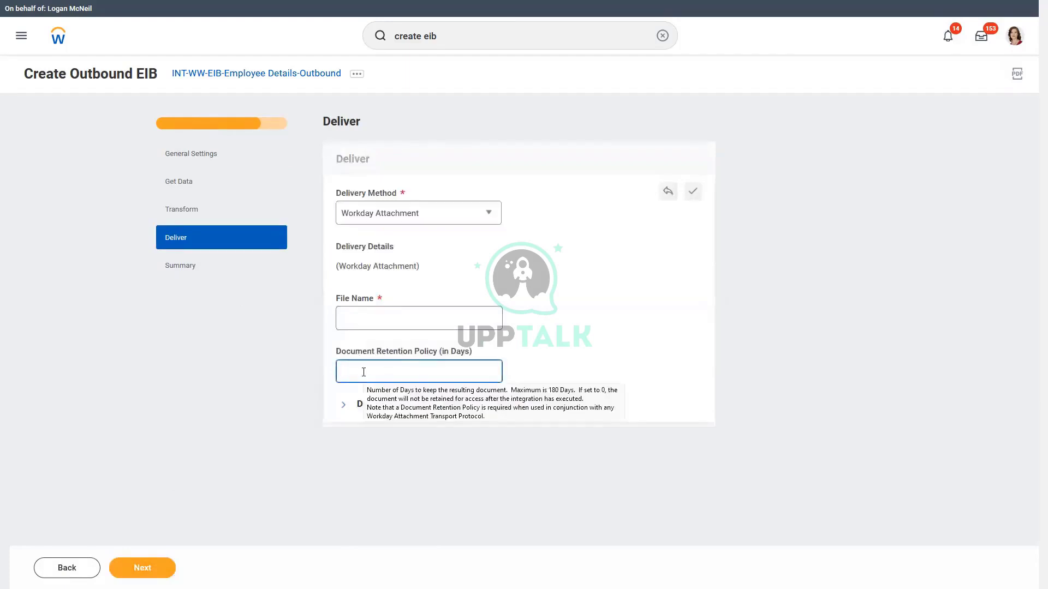
{"action": "type", "text": "20"}
{"action": "left_click", "coordinate": [380, 322]}
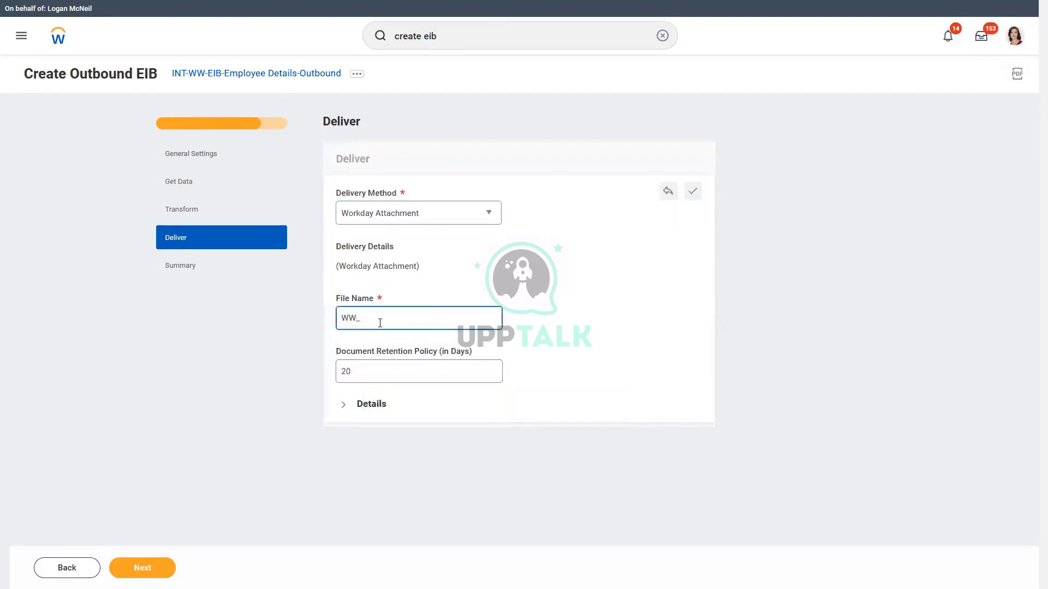
{"action": "type", "text": "WW_WorkerDetails.csv"}
{"action": "left_click", "coordinate": [693, 192]}
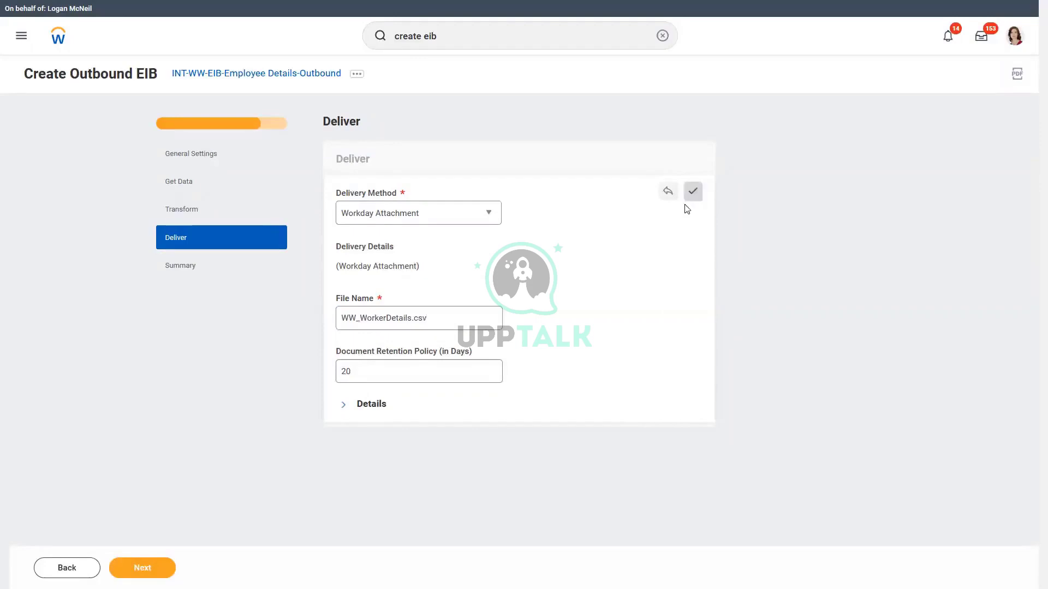
{"action": "left_click", "coordinate": [142, 567]}
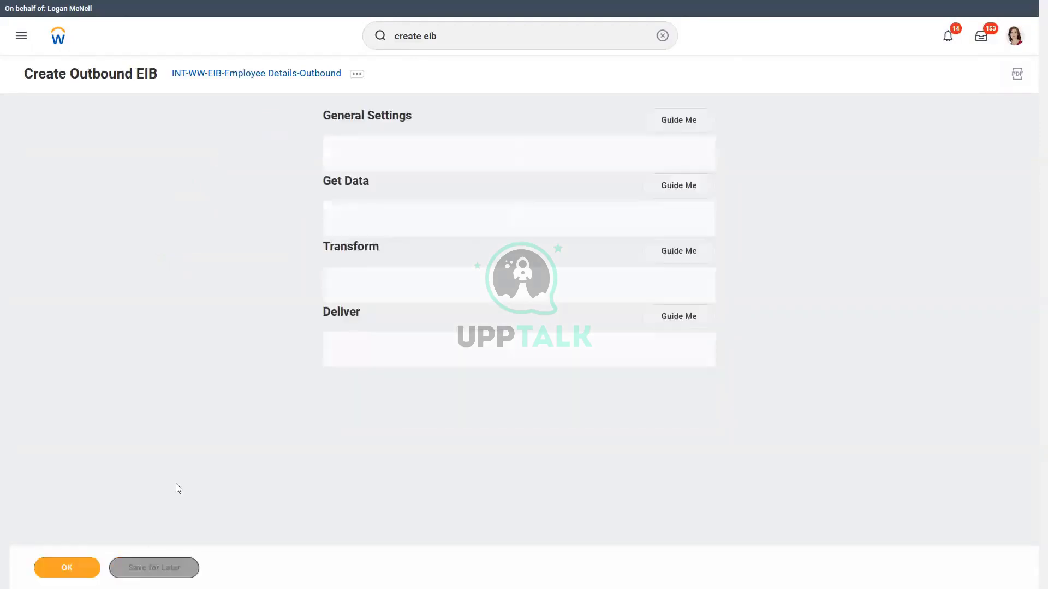
{"action": "left_click", "coordinate": [66, 567]}
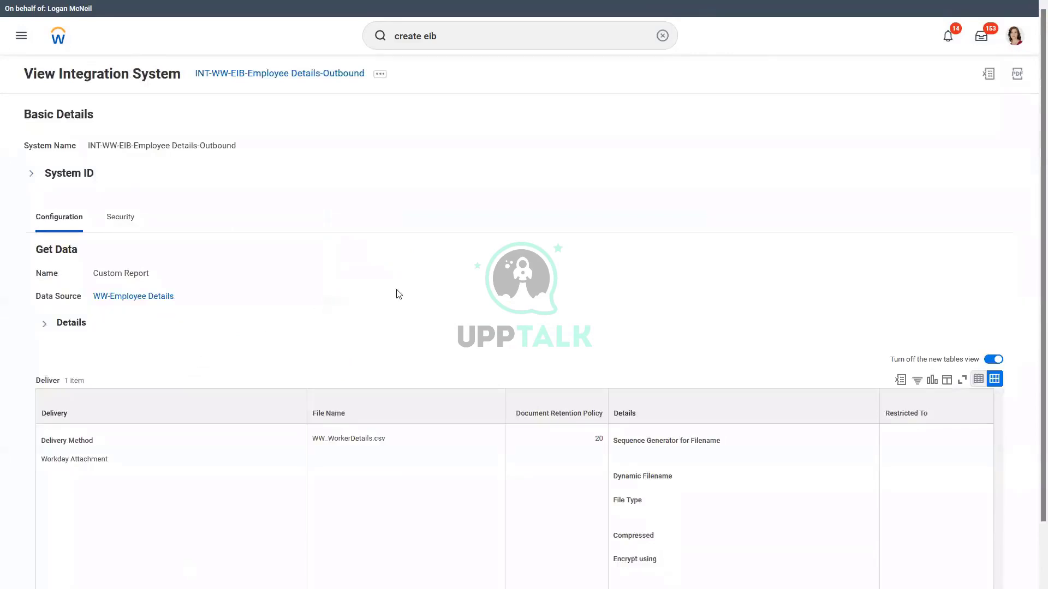
Step: Search 'create id defin' and open the Create ID Definition / Sequence Generator task
{"action": "scroll", "coordinate": [405, 295], "scroll_direction": "down", "scroll_amount": 2}
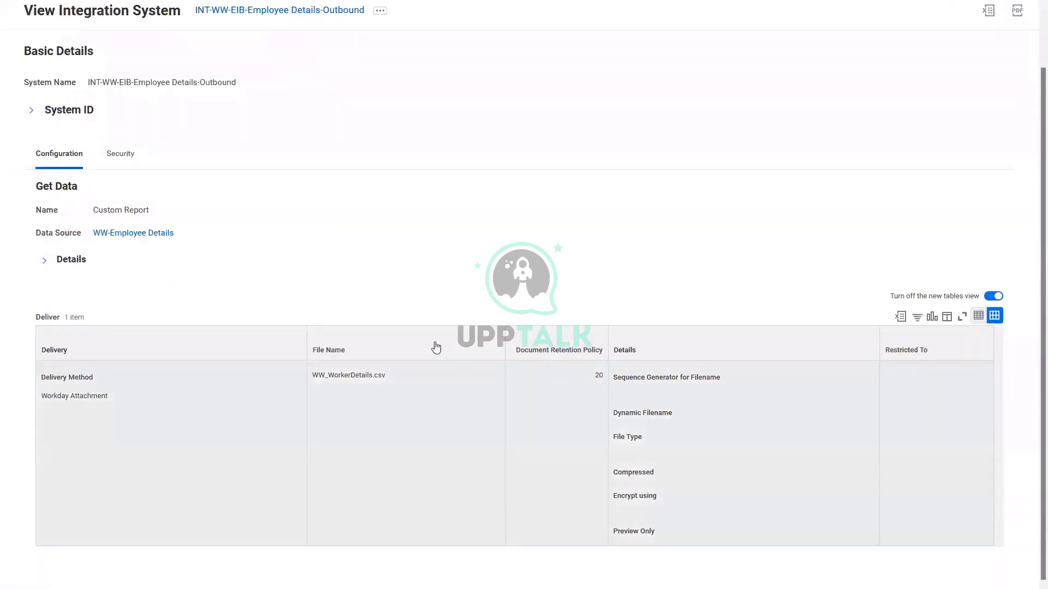
{"action": "scroll", "coordinate": [451, 271], "scroll_direction": "up", "scroll_amount": 2}
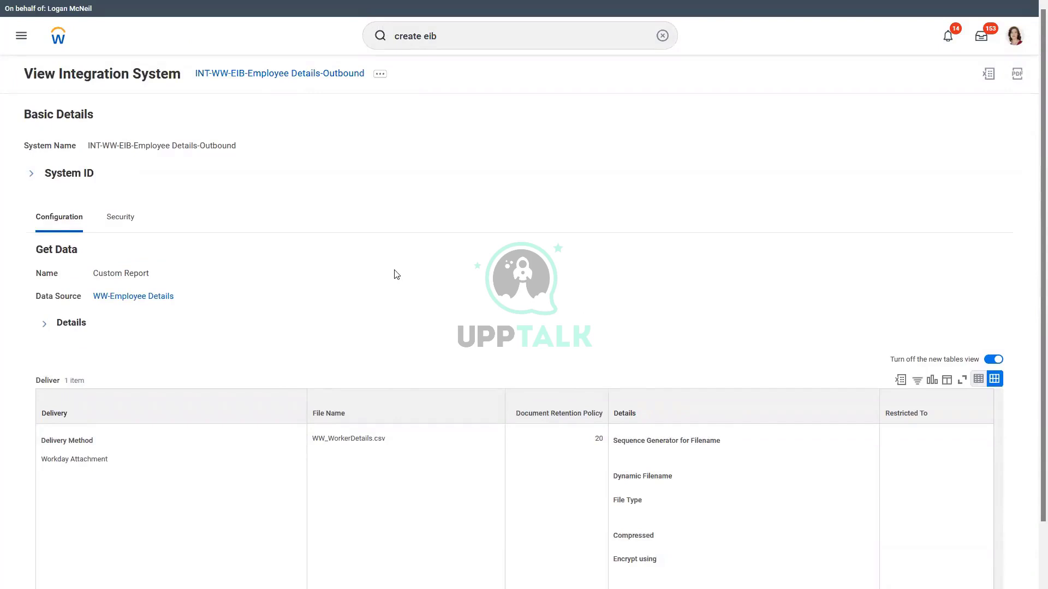
{"action": "left_click", "coordinate": [449, 39]}
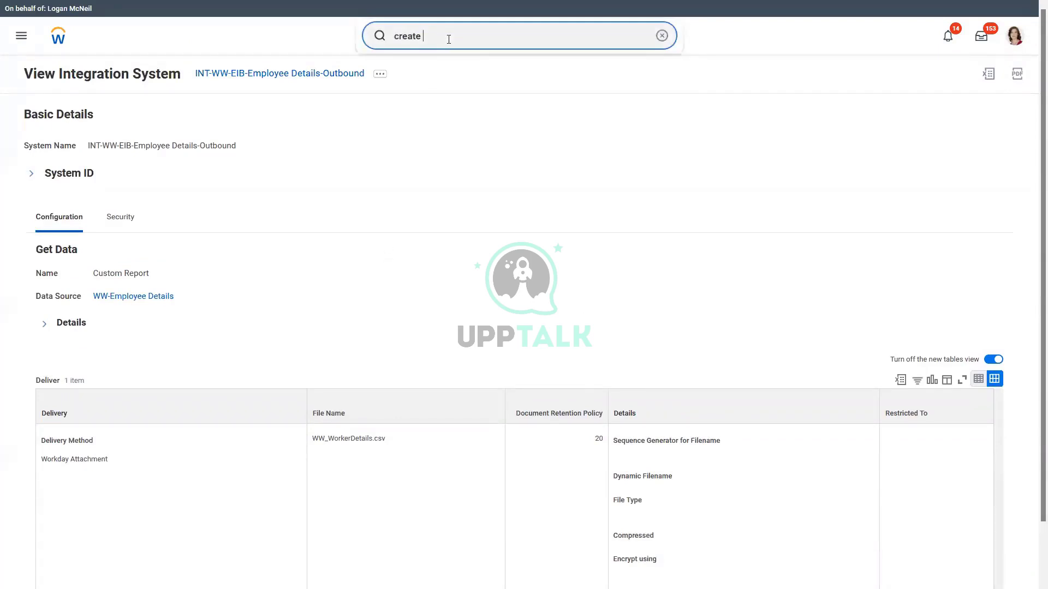
{"action": "type", "text": "create"}
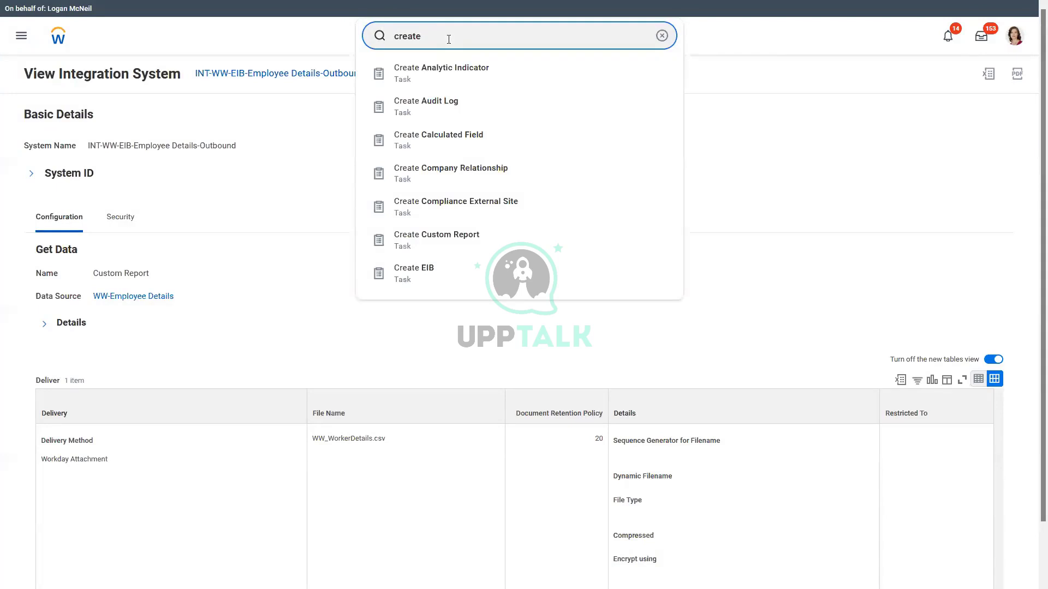
{"action": "type", "text": "id de"}
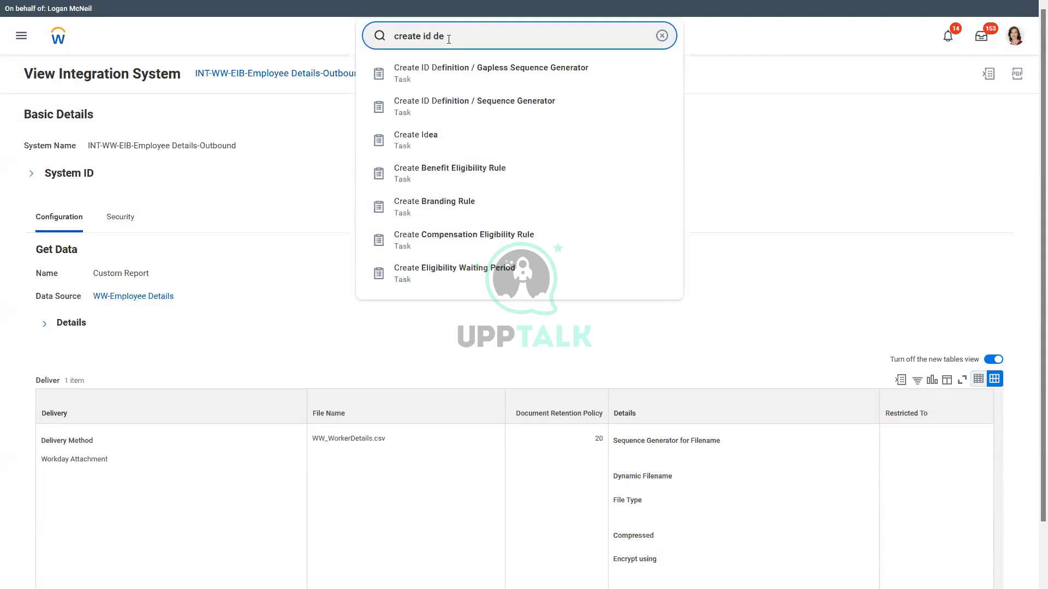
{"action": "type", "text": "fin"}
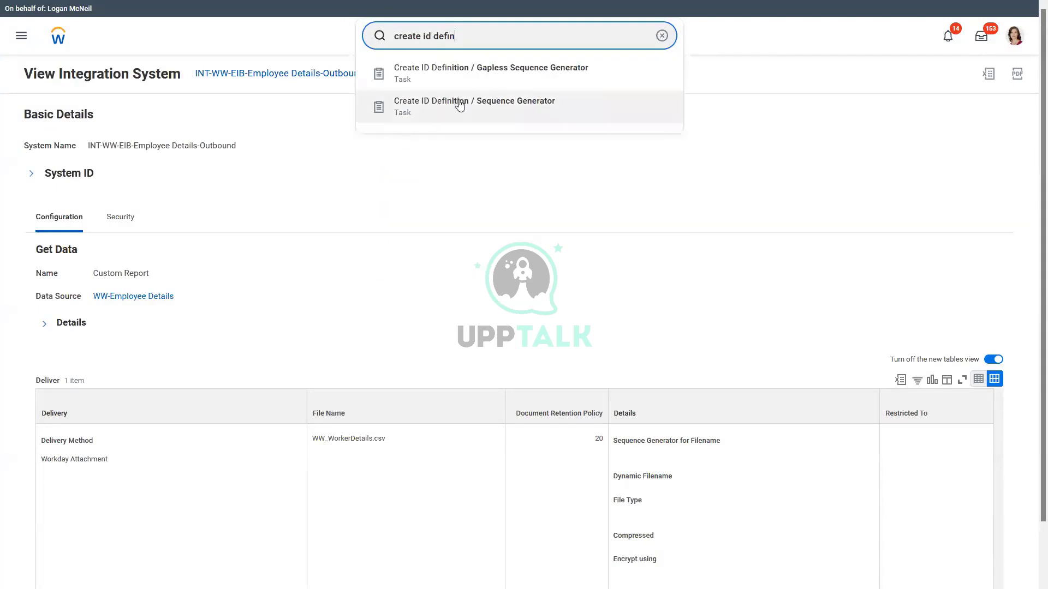
{"action": "left_click", "coordinate": [521, 109]}
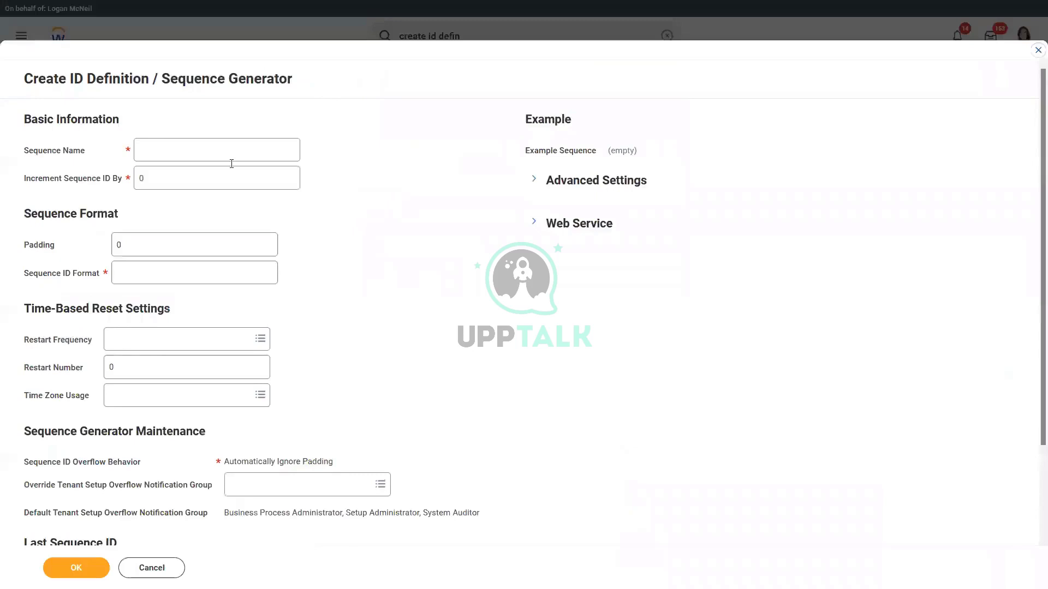
Step: Name the sequence generator WW-EIB-Seq-Gen and set its increment to 1
{"action": "left_click", "coordinate": [153, 148]}
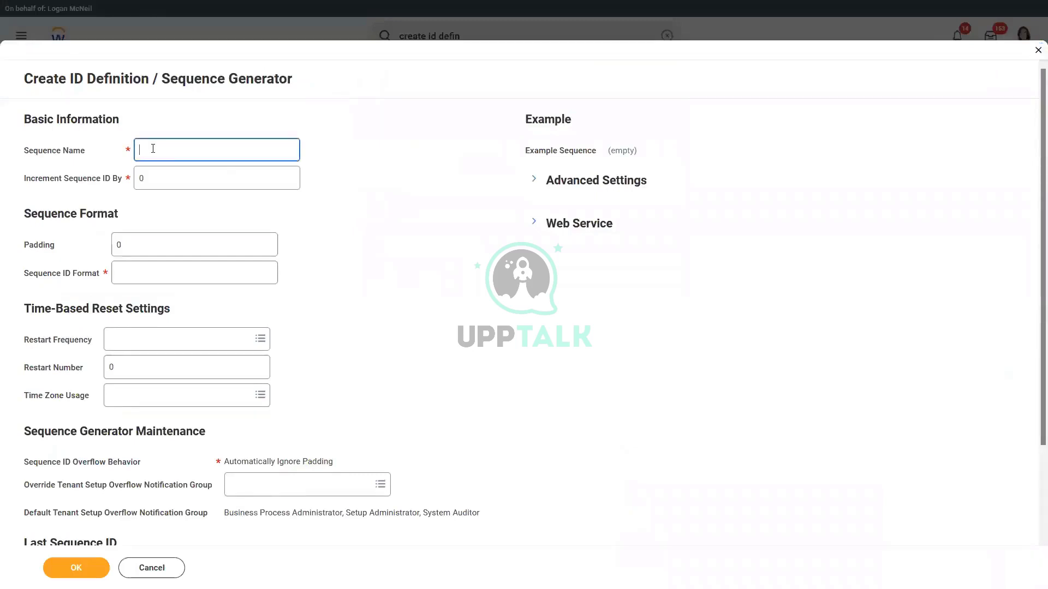
{"action": "type", "text": "WW-EIB-Seq-Gen"}
{"action": "left_click", "coordinate": [141, 271]}
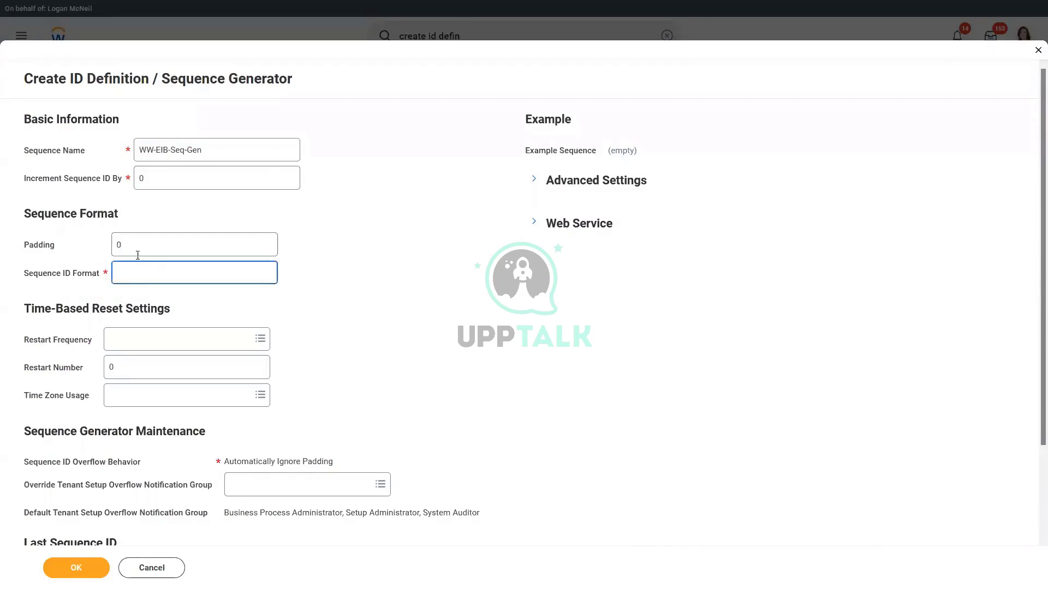
{"action": "left_click", "coordinate": [161, 179]}
{"action": "key", "text": "BackSpace"}
{"action": "type", "text": "1"}
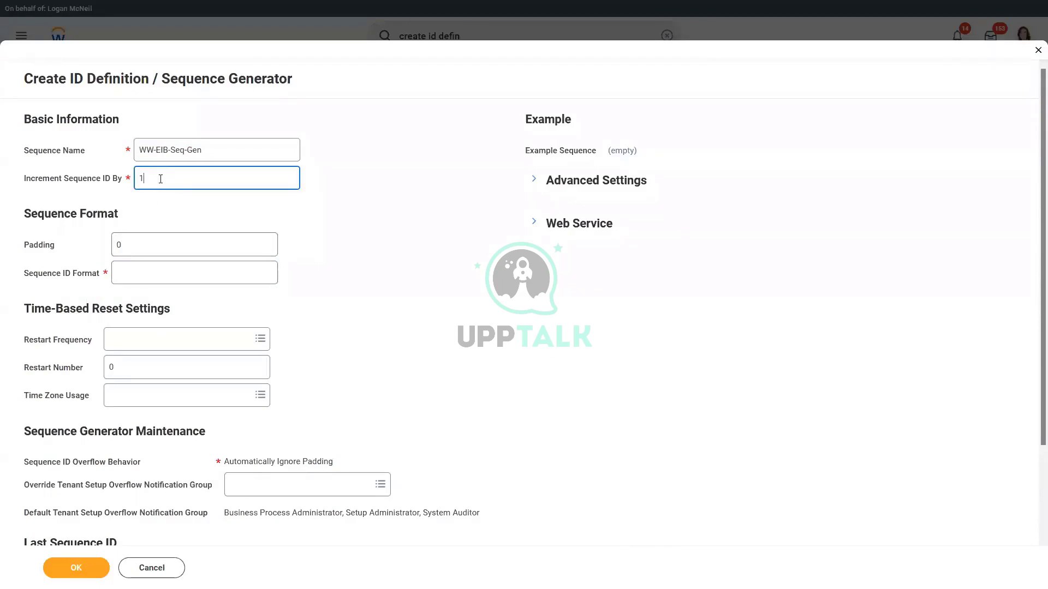
Step: Enter the ID format WW_EmployeeDetails_[yyyy][MM][dd]_[Seq].csv and save the generator
{"action": "left_click", "coordinate": [145, 268]}
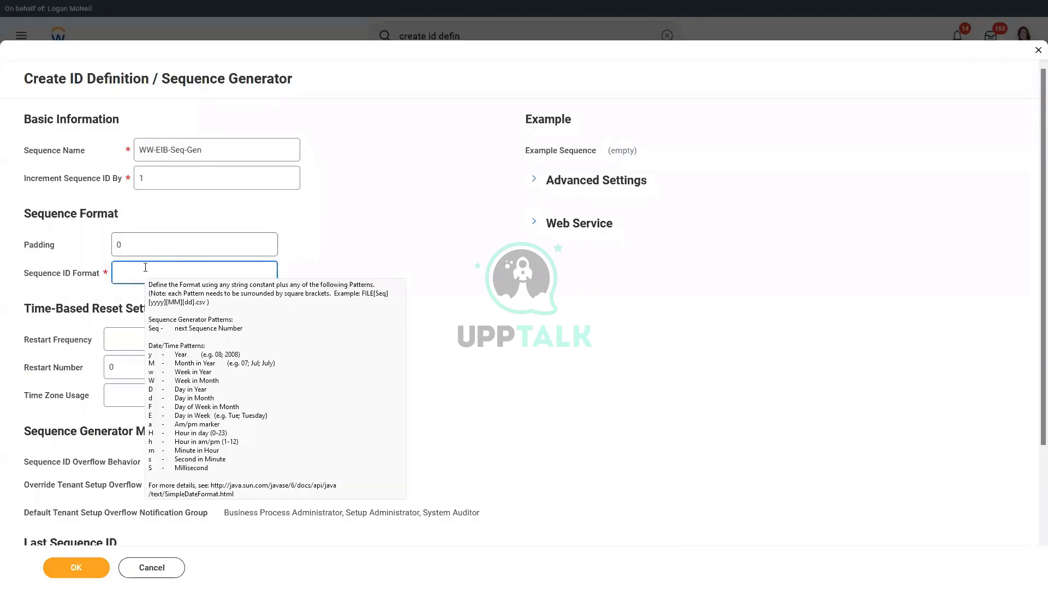
{"action": "type", "text": "WW_EmployeeDetails_["}
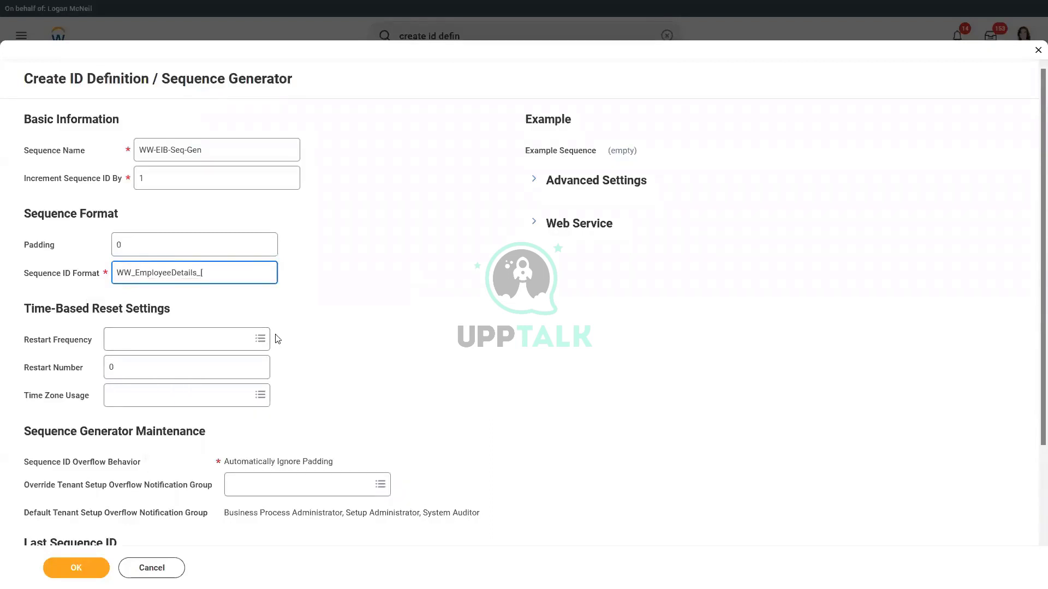
{"action": "type", "text": "yyyy][MM][dd]_[Seq].csv"}
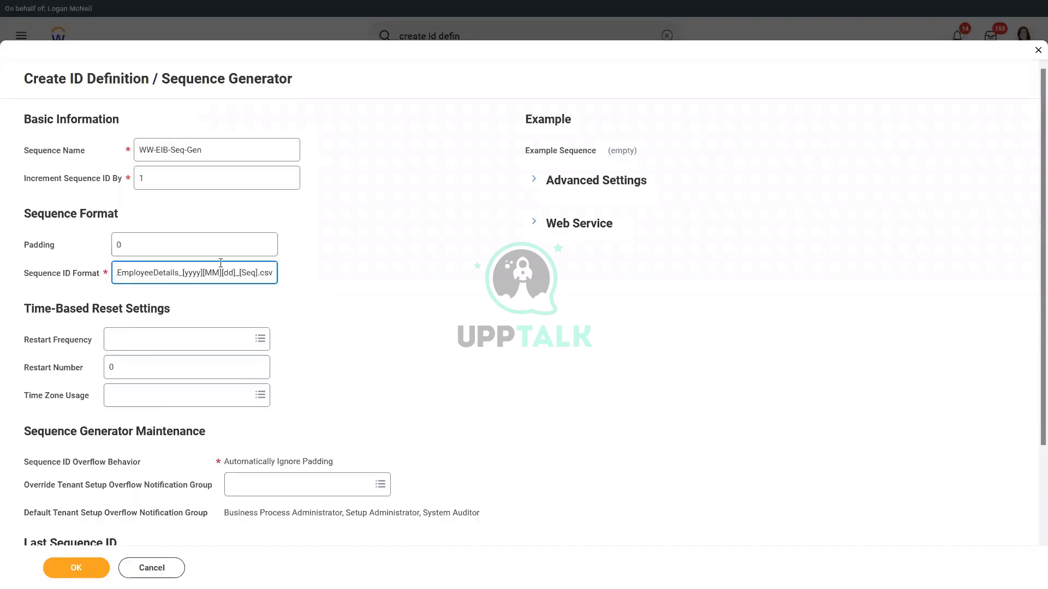
{"action": "left_click", "coordinate": [87, 570]}
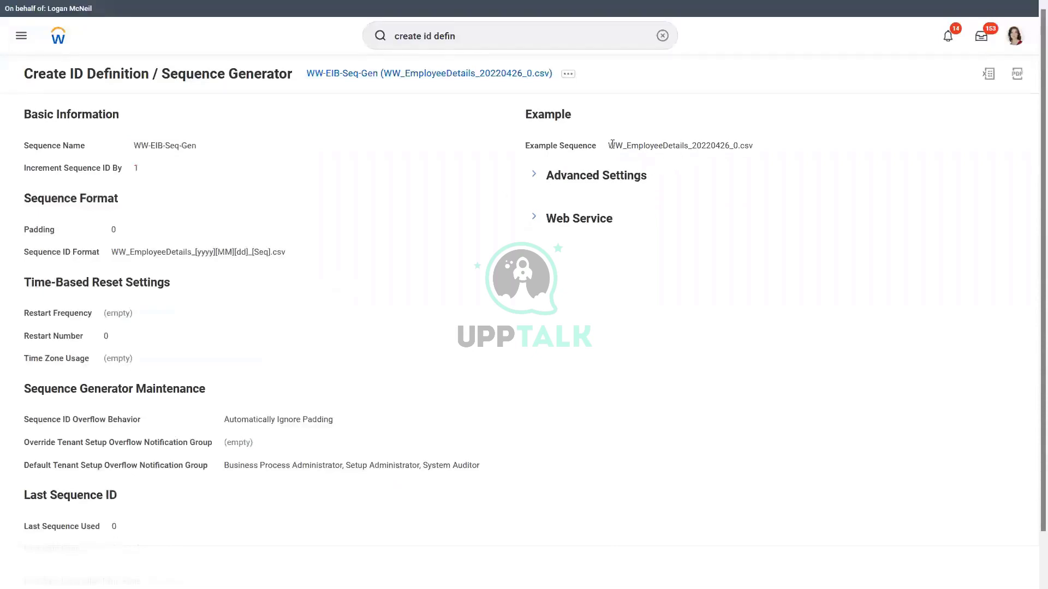
Step: Check the example name WW_EmployeeDetails_20220426_0.csv and increment 1, then click Done
{"action": "left_click_drag", "start_coordinate": [611, 144], "coordinate": [727, 142]}
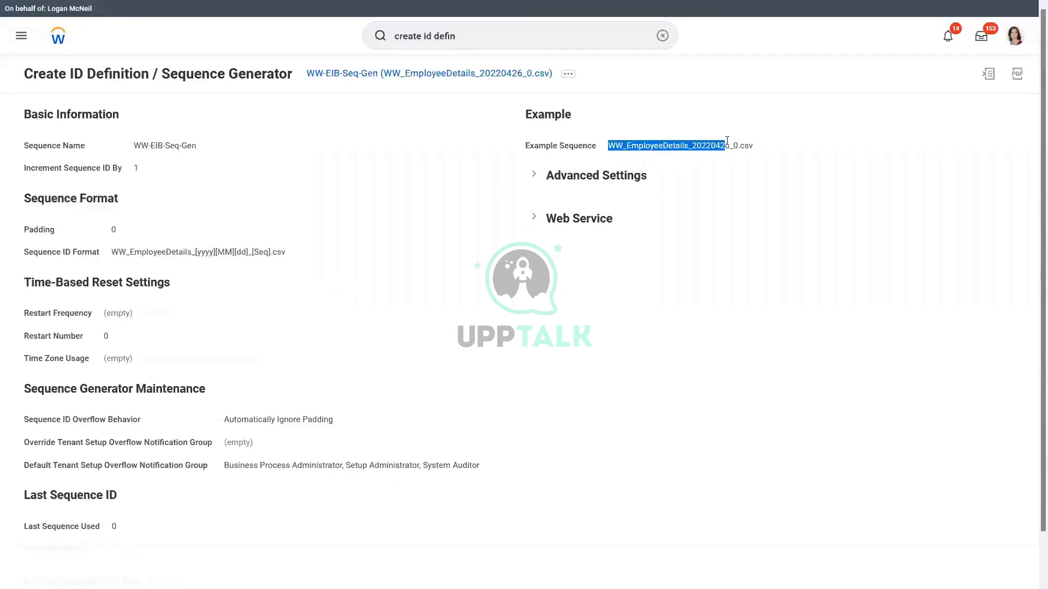
{"action": "left_click", "coordinate": [644, 162]}
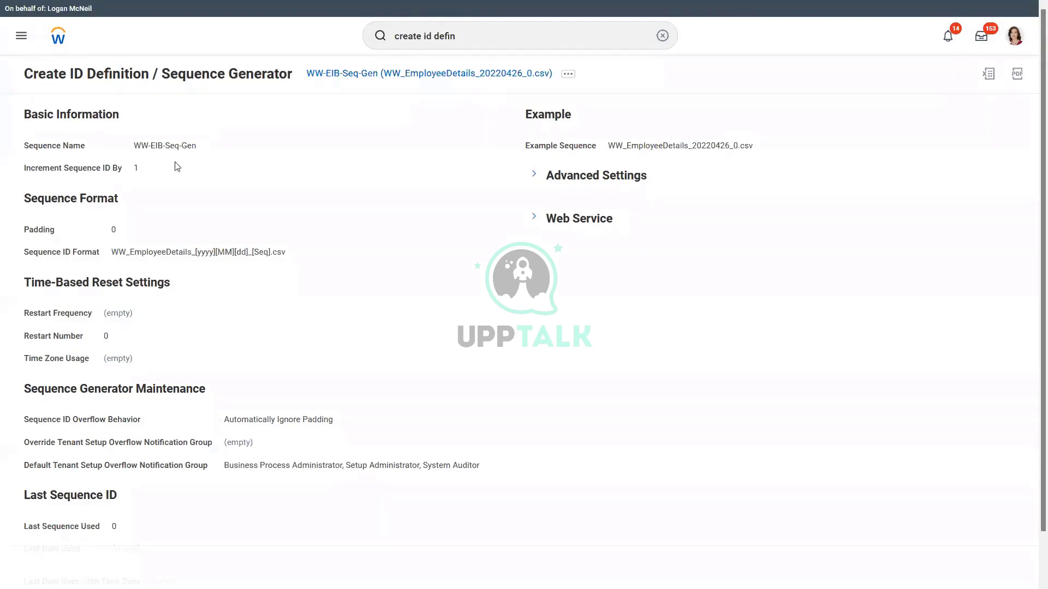
{"action": "left_click_drag", "start_coordinate": [741, 145], "coordinate": [693, 142]}
{"action": "left_click", "coordinate": [694, 142]}
{"action": "double_click", "coordinate": [135, 168]}
{"action": "scroll", "coordinate": [137, 494], "scroll_direction": "down", "scroll_amount": 1}
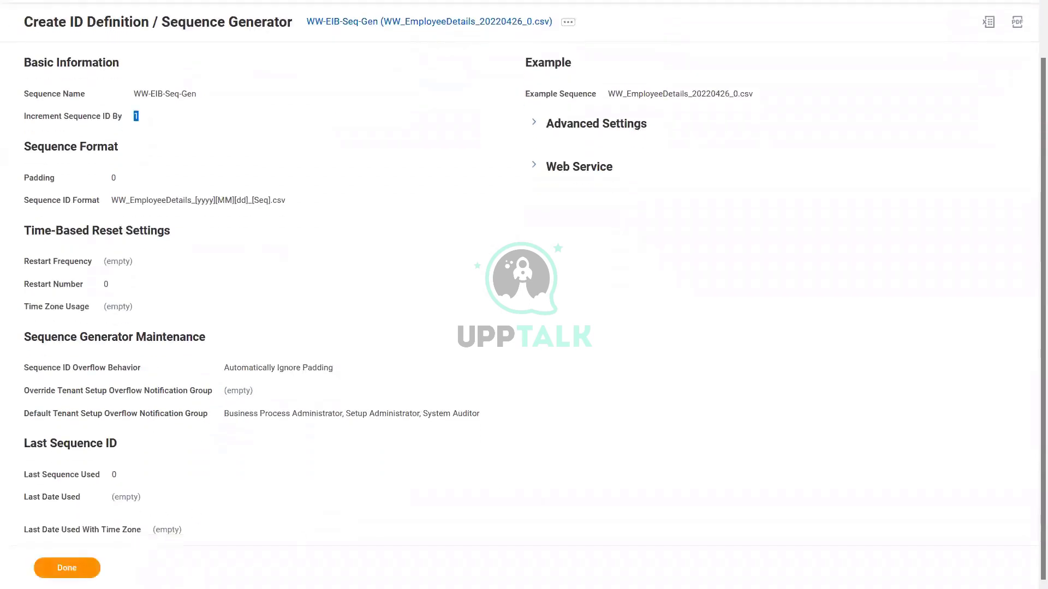
{"action": "left_click", "coordinate": [80, 565]}
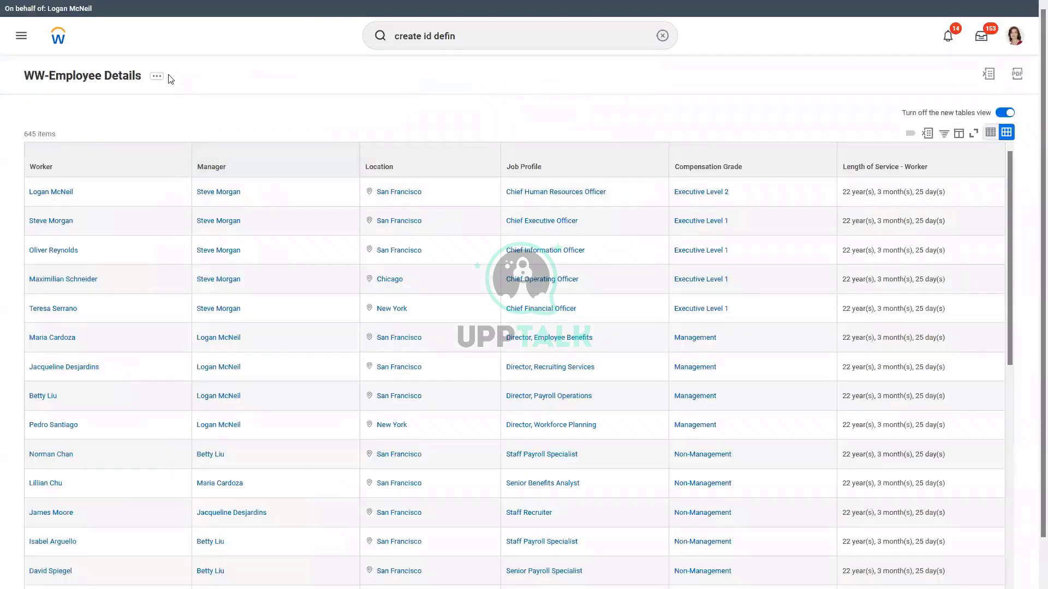
Step: Search 'intsys: ww', open INT-WW-EIB-Employee Details-Outbound and show its related actions
{"action": "left_click", "coordinate": [399, 36]}
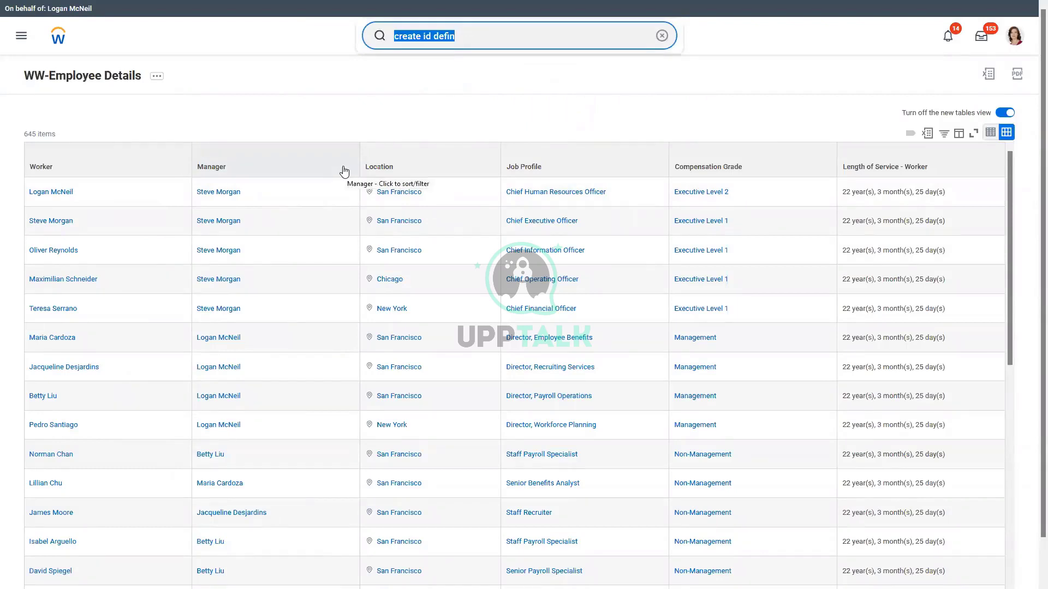
{"action": "type", "text": "intsys"}
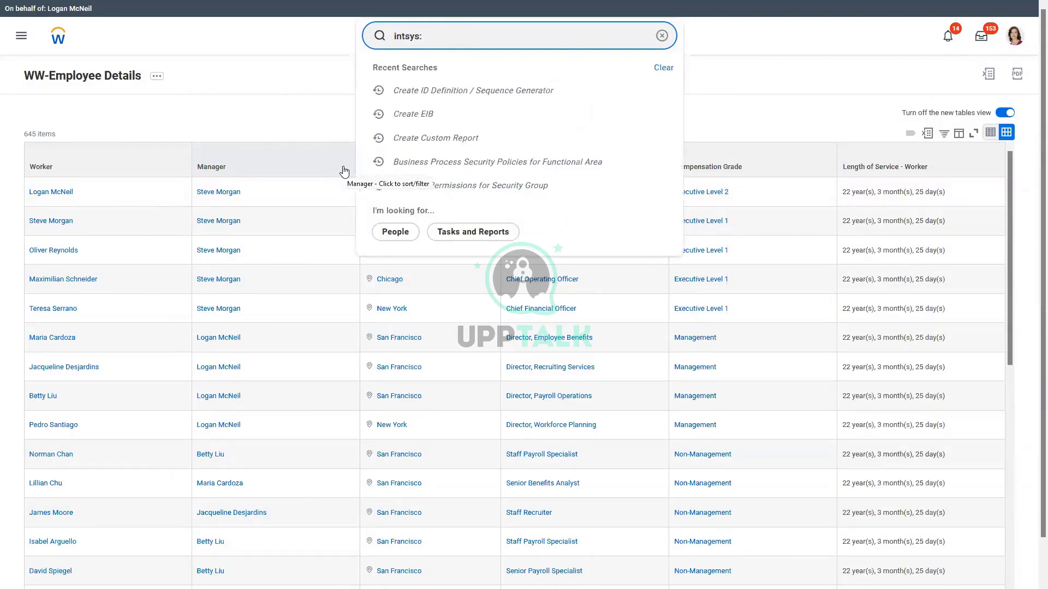
{"action": "type", "text": ": ww"}
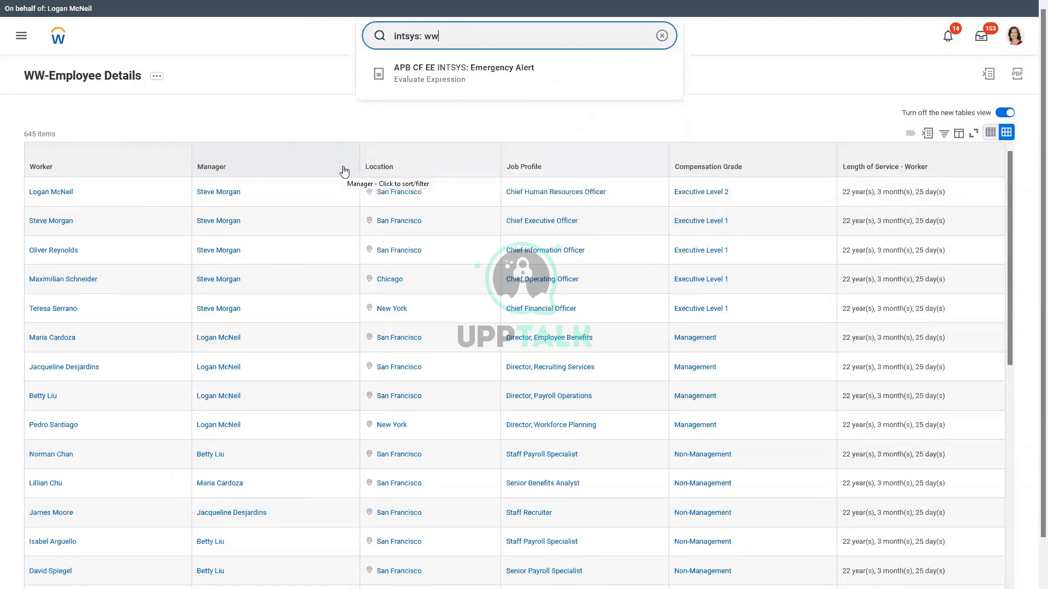
{"action": "left_click", "coordinate": [466, 83]}
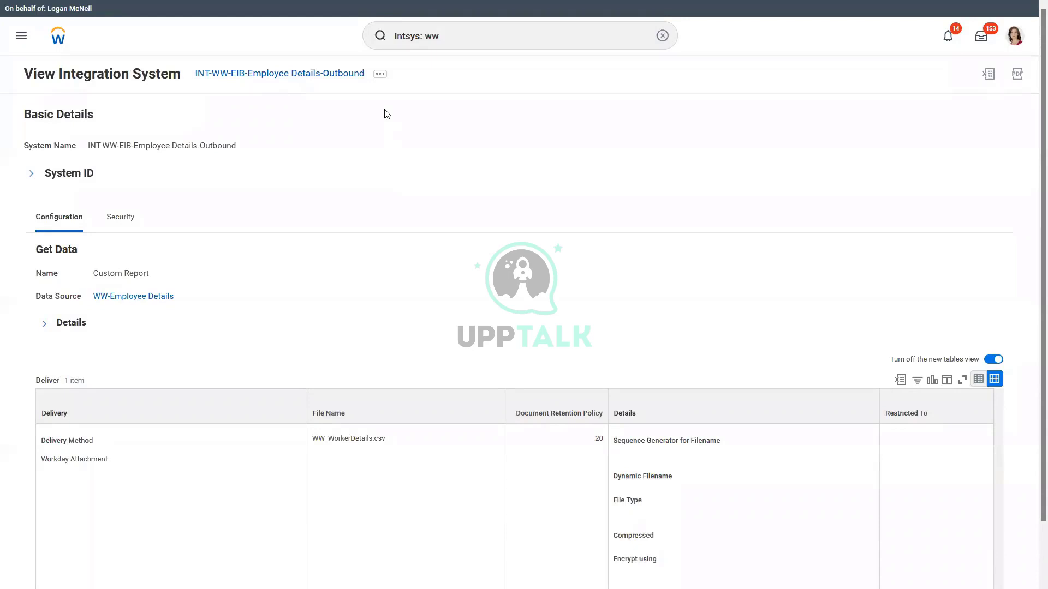
{"action": "left_click", "coordinate": [381, 74]}
Step: Open Enterprise Interface > Edit, make the Deliver step editable and expand its Details
{"action": "mouse_move", "coordinate": [442, 181]}
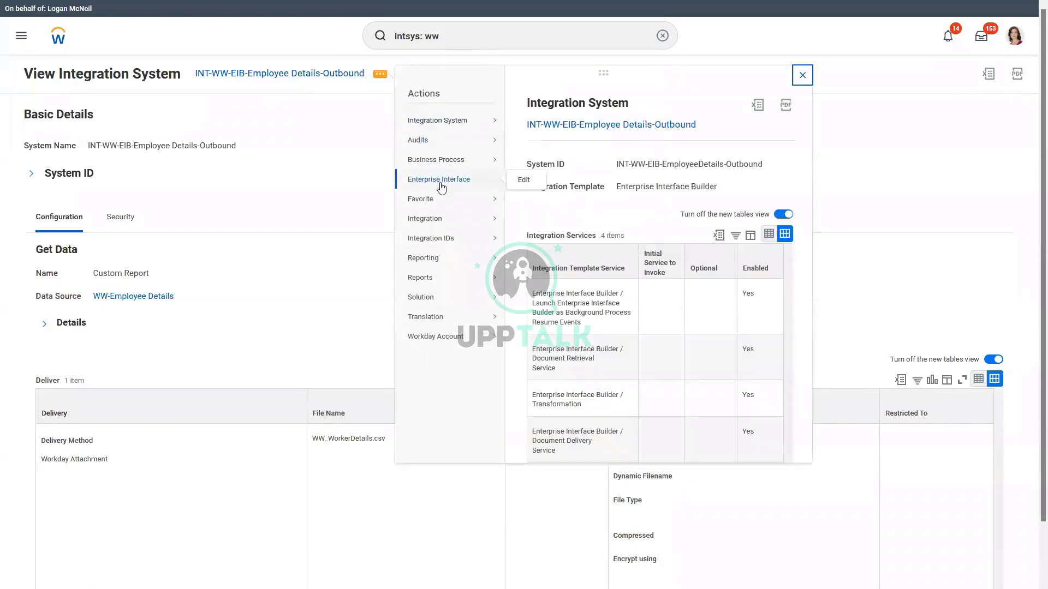
{"action": "left_click", "coordinate": [525, 181]}
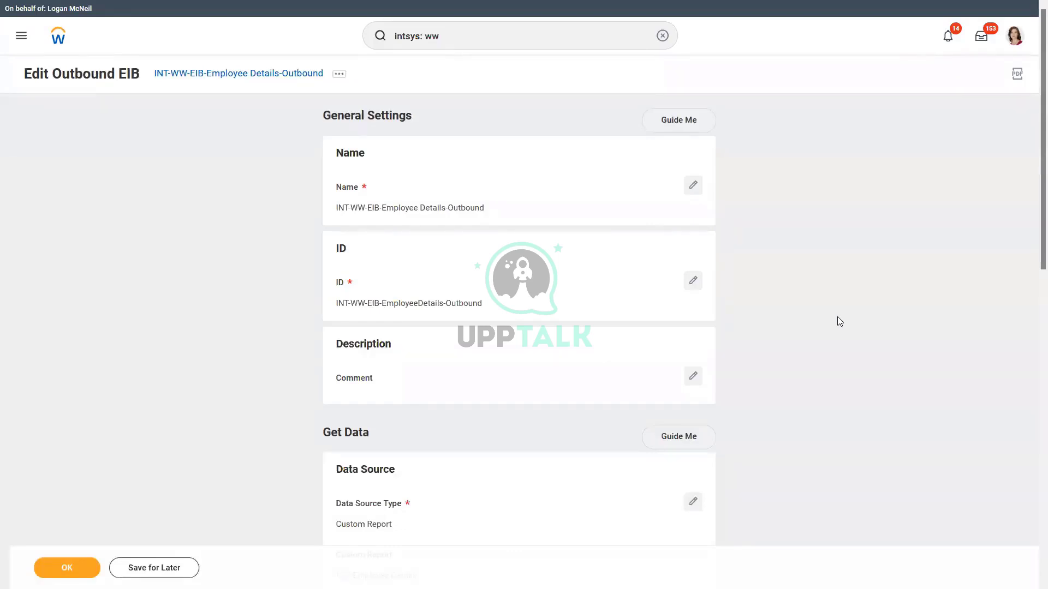
{"action": "scroll", "coordinate": [839, 349], "scroll_direction": "down", "scroll_amount": 2}
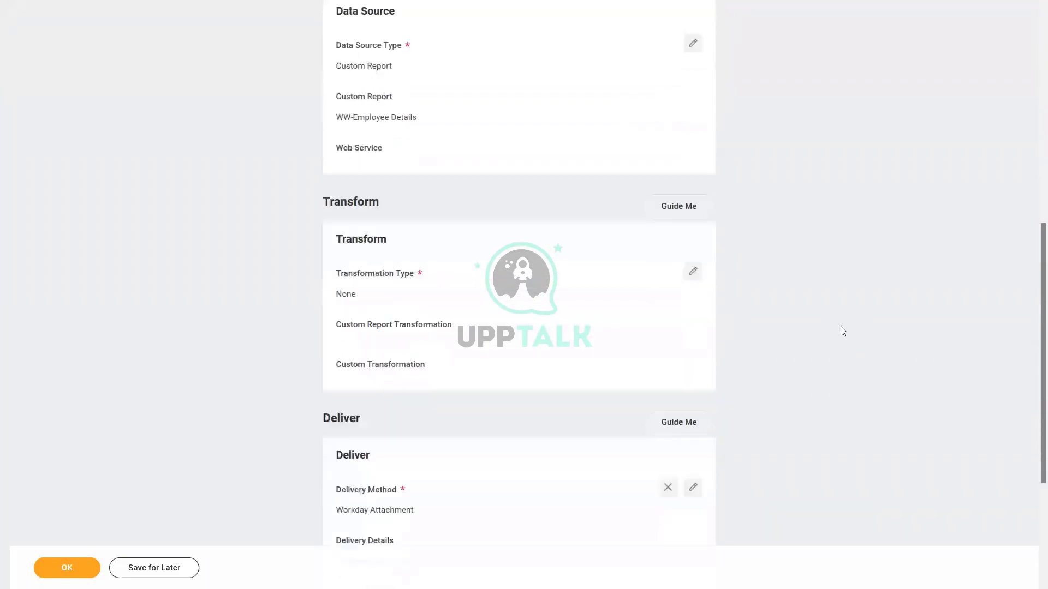
{"action": "scroll", "coordinate": [843, 331], "scroll_direction": "down", "scroll_amount": 4}
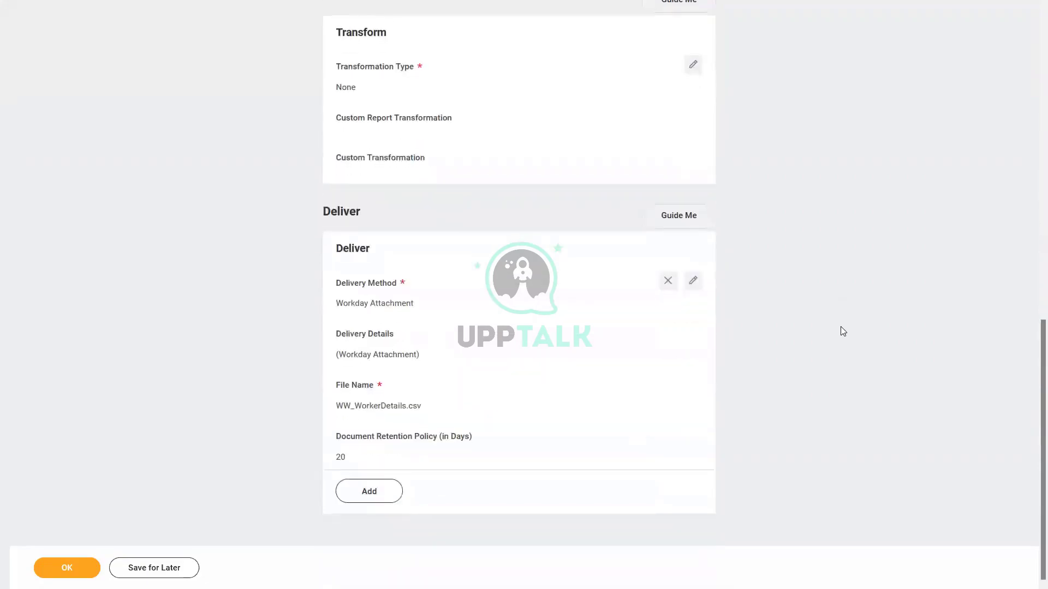
{"action": "left_click", "coordinate": [693, 280]}
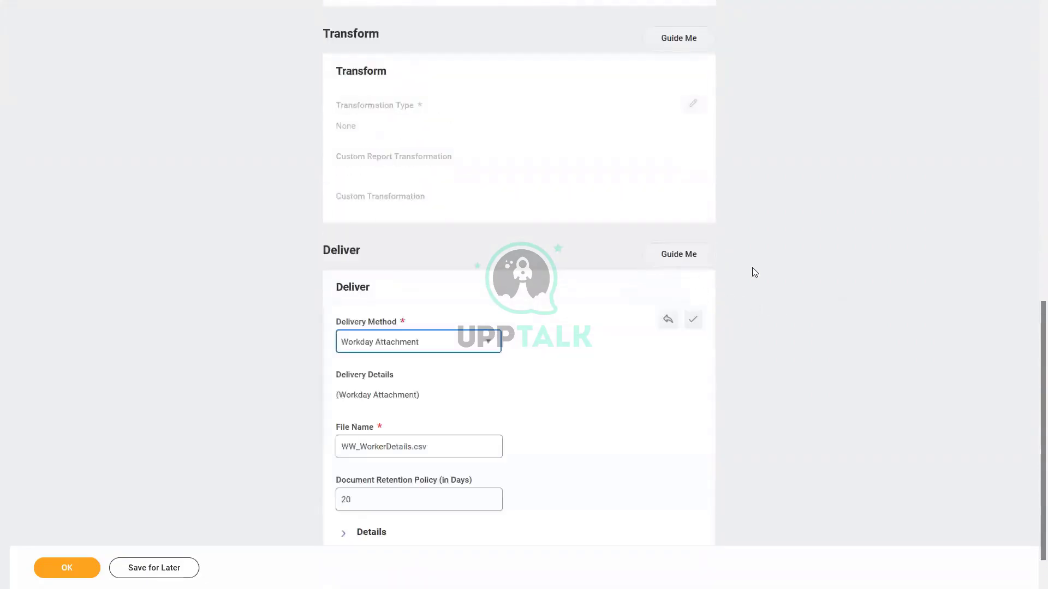
{"action": "scroll", "coordinate": [573, 398], "scroll_direction": "down", "scroll_amount": 1}
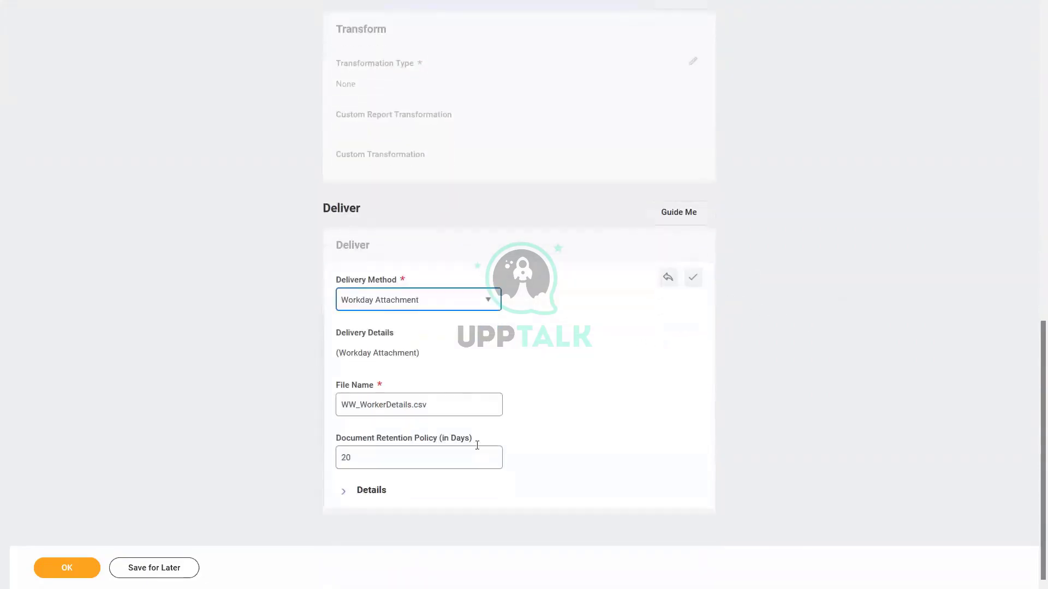
{"action": "left_click", "coordinate": [343, 492]}
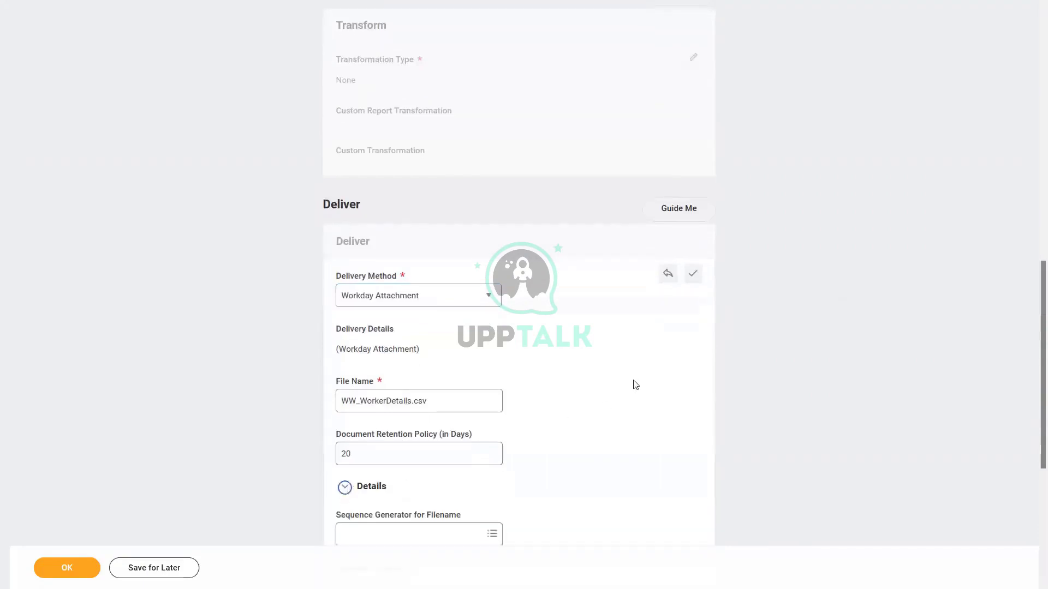
{"action": "scroll", "coordinate": [635, 384], "scroll_direction": "down", "scroll_amount": 5}
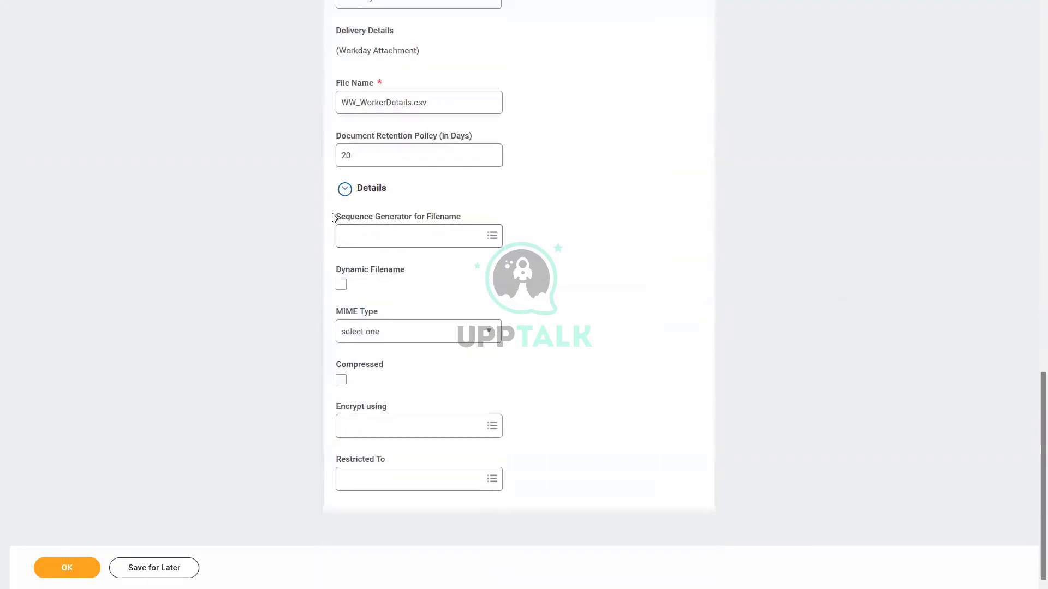
Step: Choose WW-EIB-Seq-Gen as the Sequence Generator for Filename and save the EIB
{"action": "left_click_drag", "start_coordinate": [336, 217], "coordinate": [463, 217]}
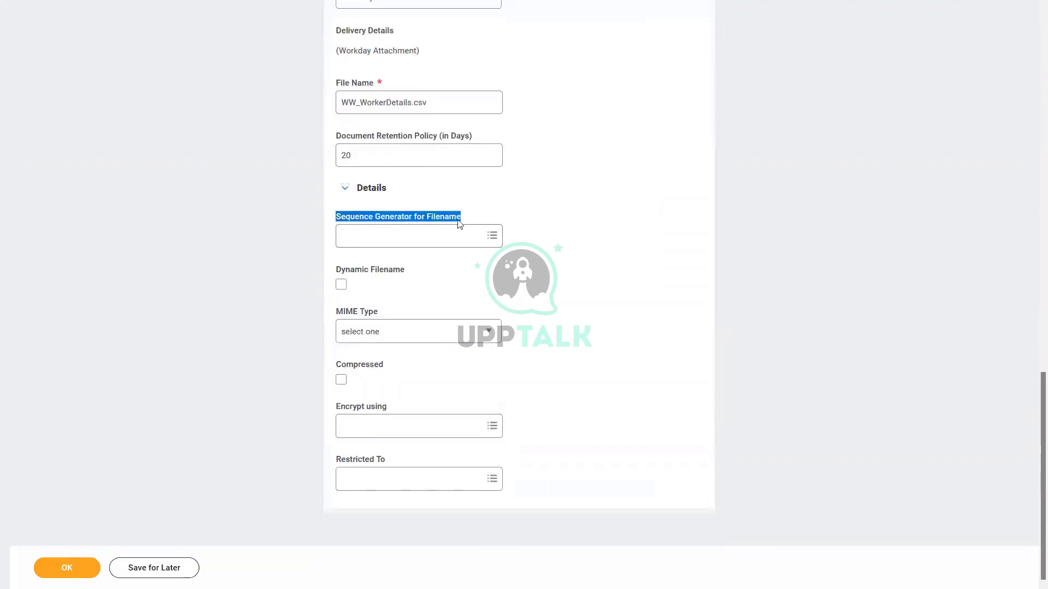
{"action": "left_click", "coordinate": [443, 237]}
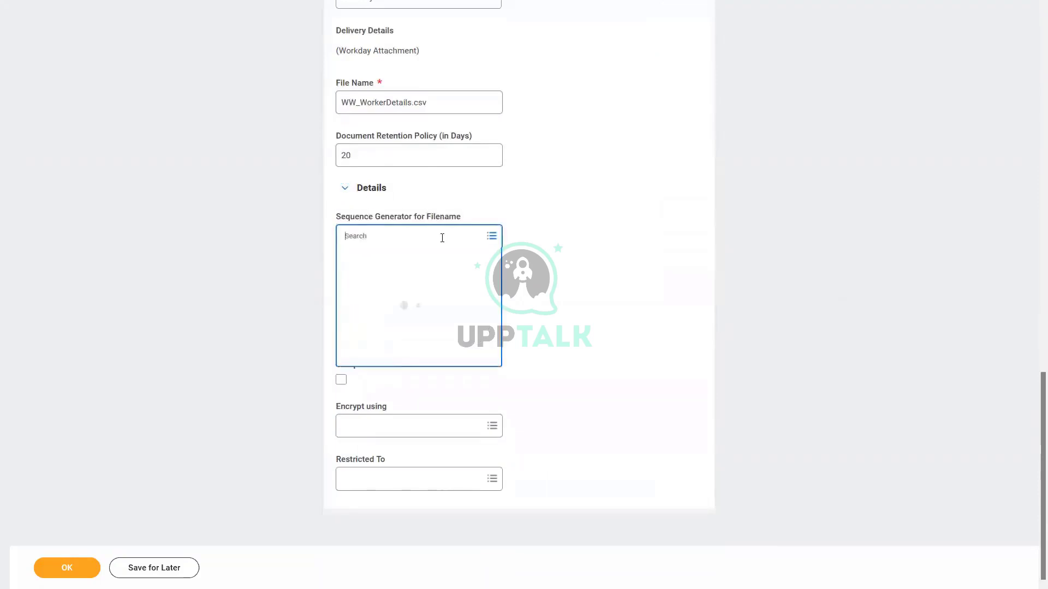
{"action": "type", "text": "ww"}
{"action": "key", "text": "Return"}
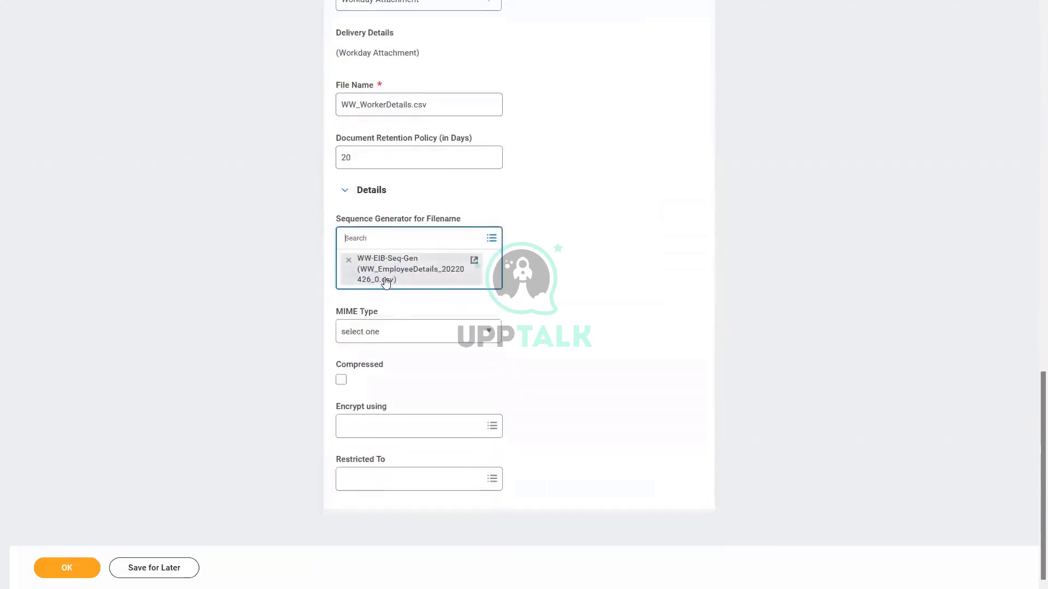
{"action": "left_click", "coordinate": [538, 237]}
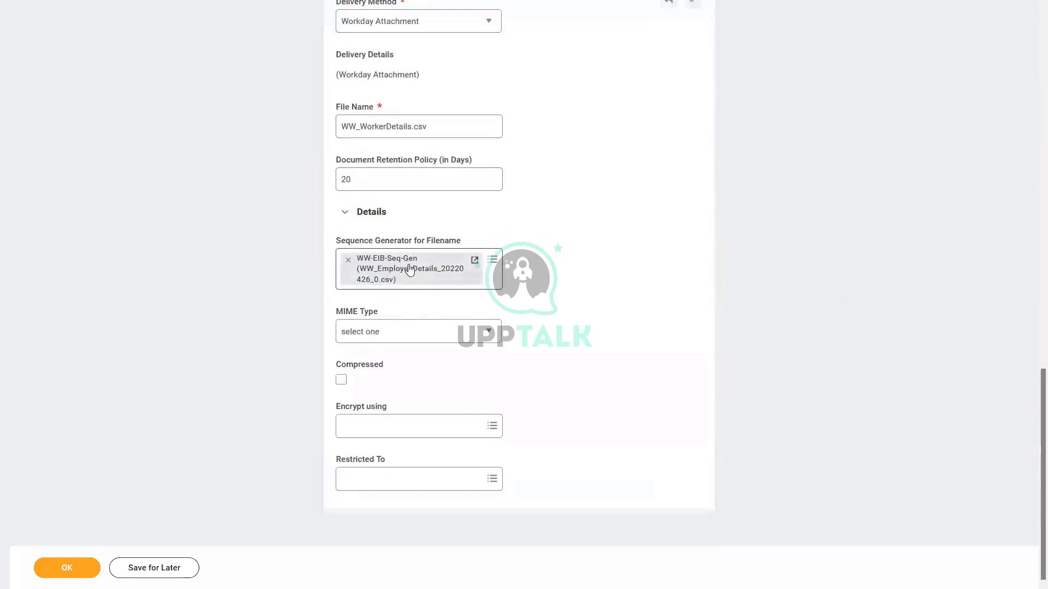
{"action": "left_click", "coordinate": [86, 570]}
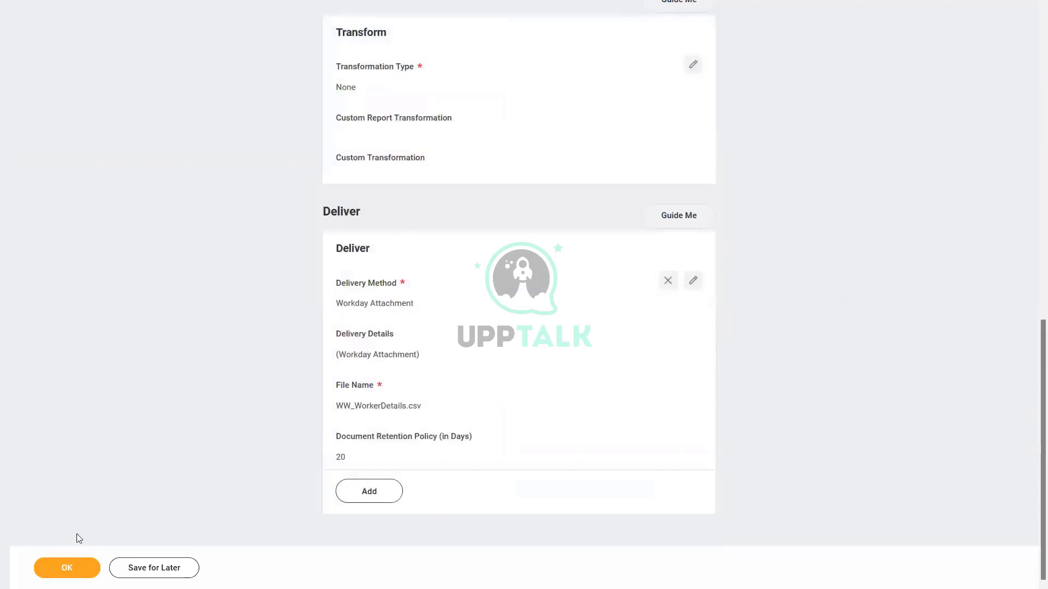
{"action": "left_click", "coordinate": [68, 562]}
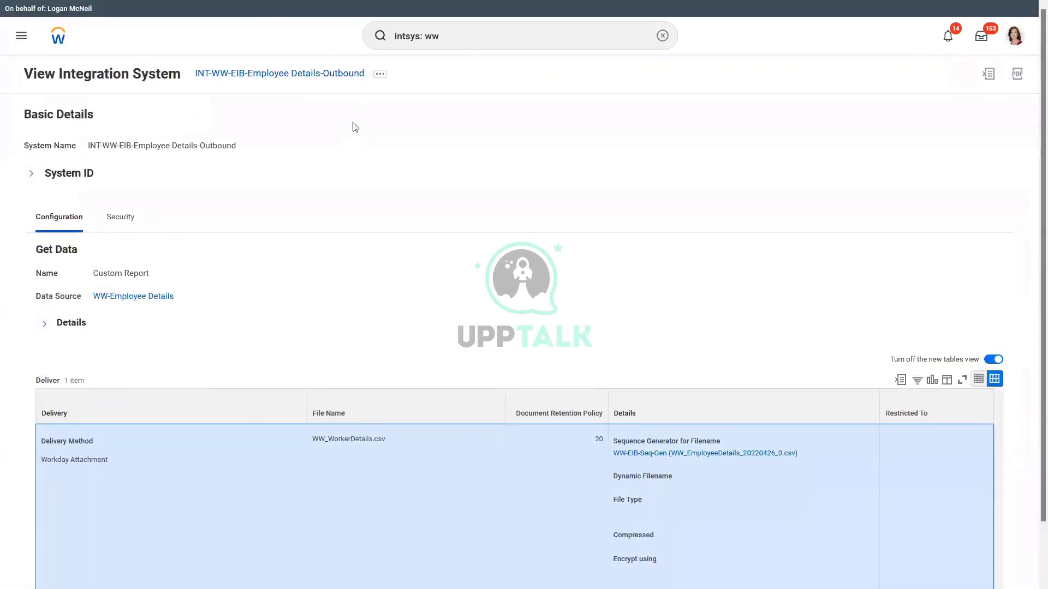
Step: Launch the integration via Integration > Launch / Schedule, keeping Run Now
{"action": "left_click", "coordinate": [380, 76]}
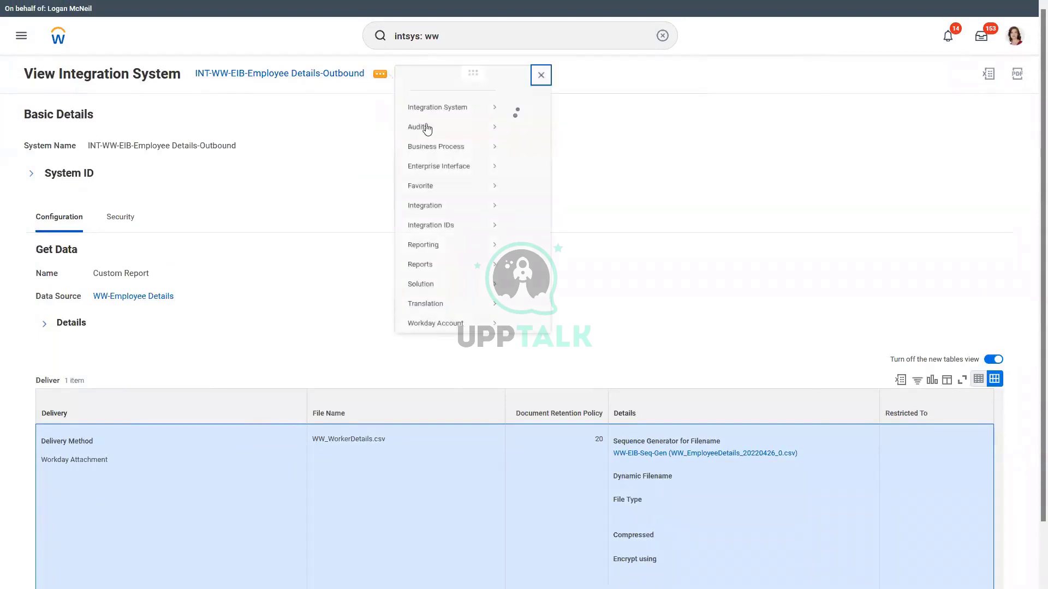
{"action": "mouse_move", "coordinate": [446, 122]}
{"action": "mouse_move", "coordinate": [435, 222]}
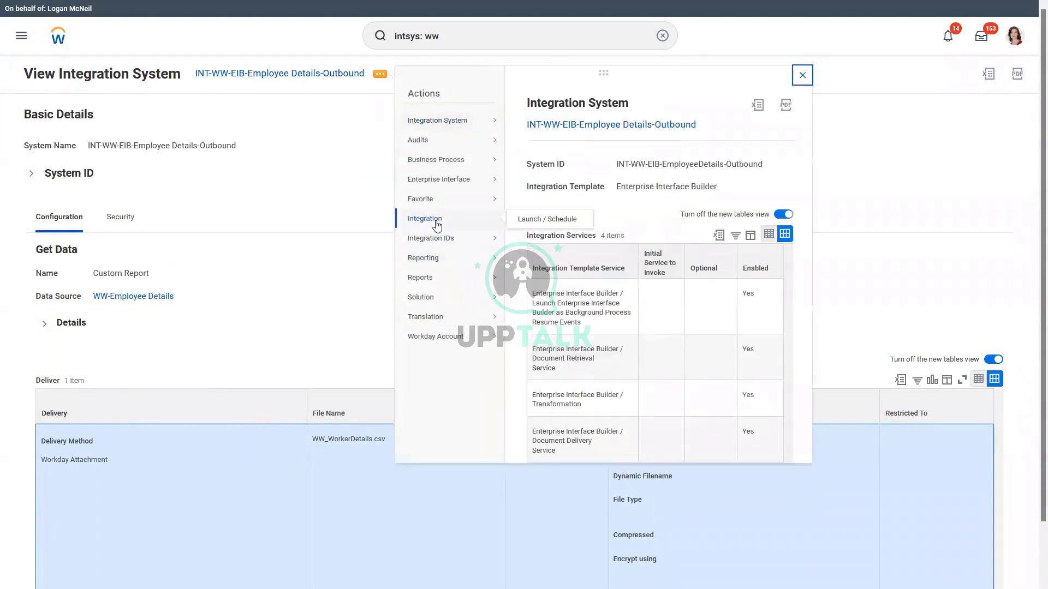
{"action": "left_click", "coordinate": [555, 223]}
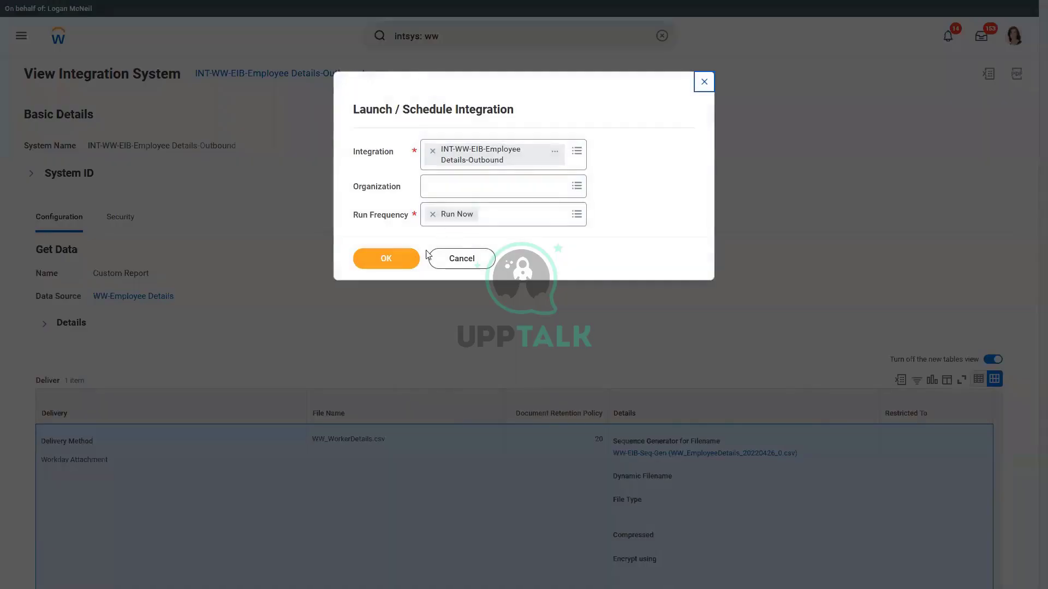
{"action": "left_click", "coordinate": [388, 258]}
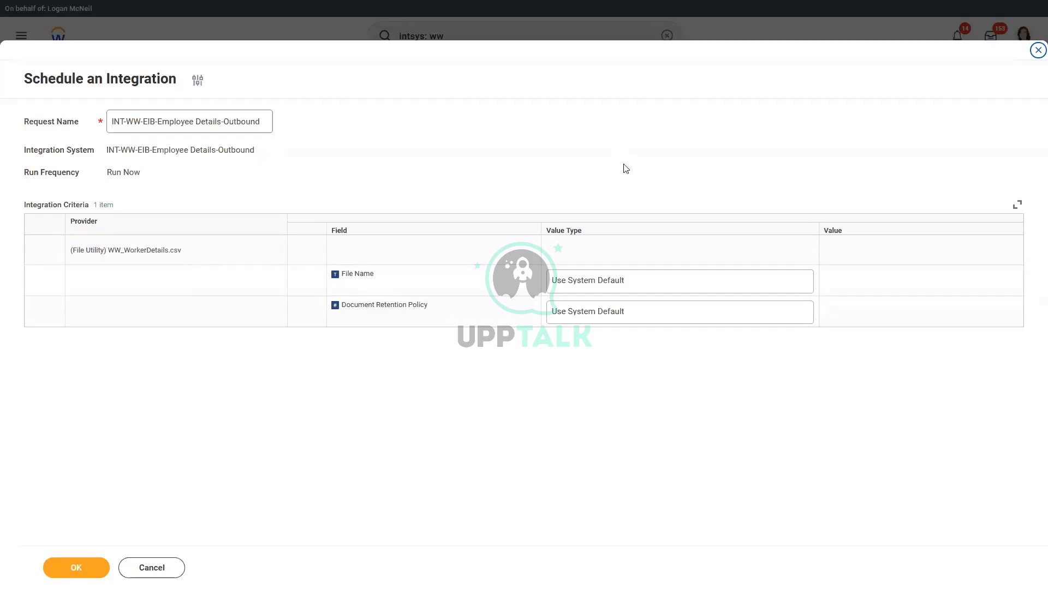
Step: Set File Name to Determine Value at Runtime with Next Sequence for Integration File Utility
{"action": "left_click", "coordinate": [654, 284]}
{"action": "left_click", "coordinate": [654, 284]}
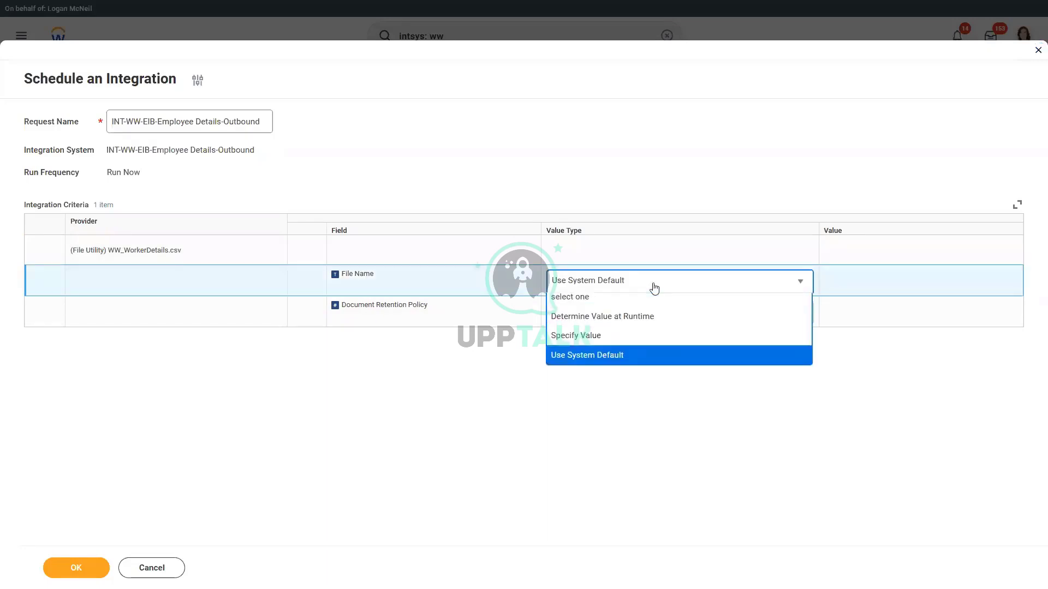
{"action": "left_click", "coordinate": [649, 322]}
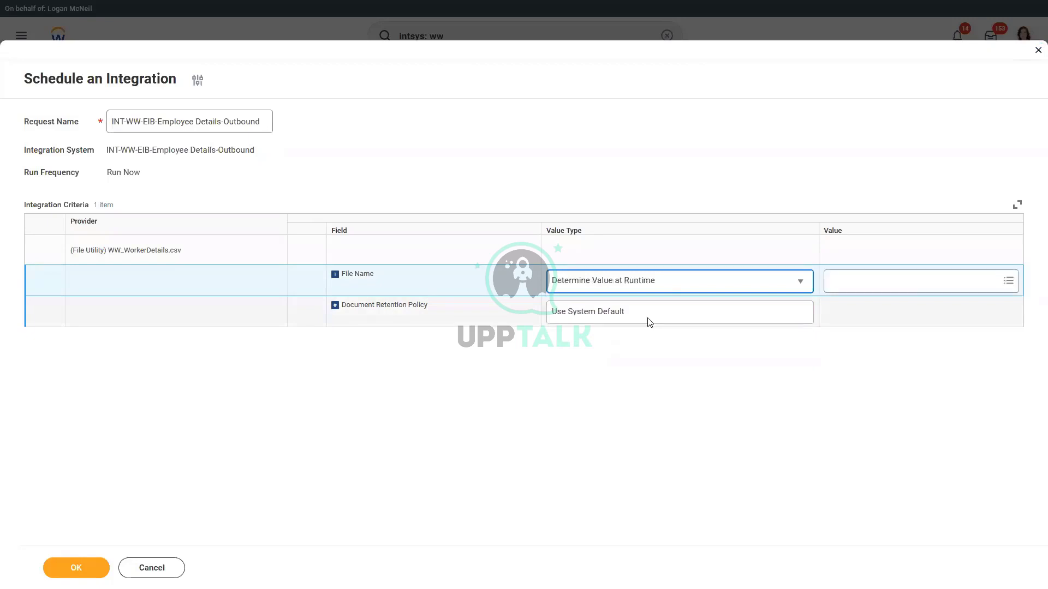
{"action": "left_click", "coordinate": [906, 286]}
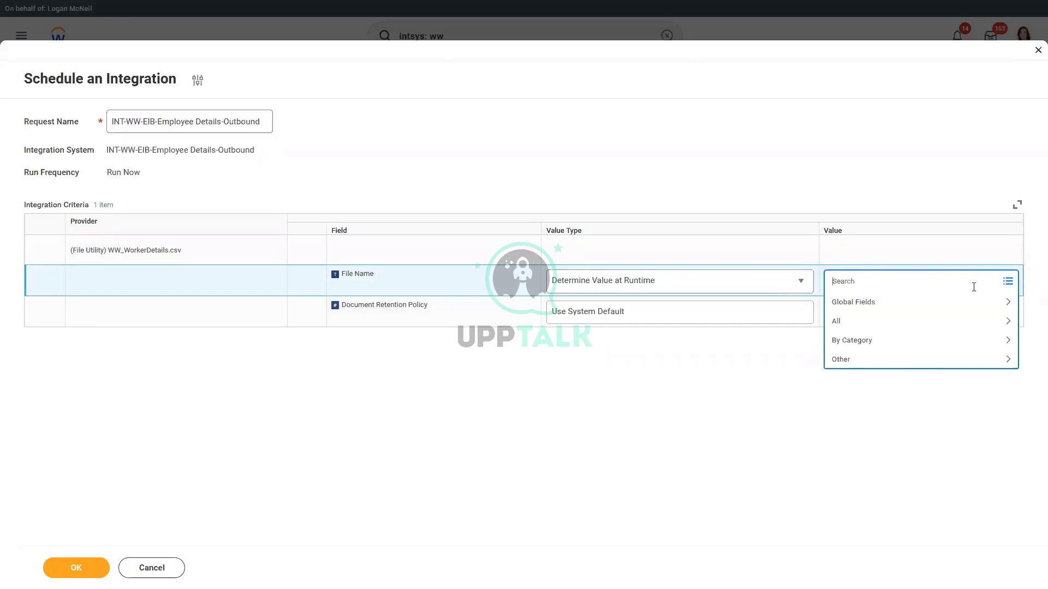
{"action": "type", "text": "next"}
{"action": "key", "text": "Return"}
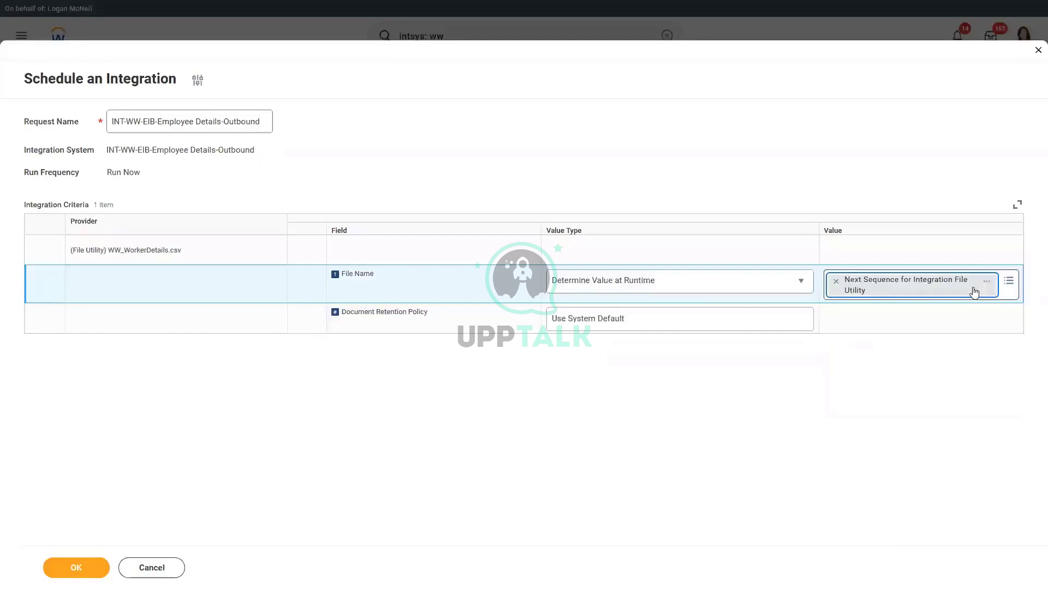